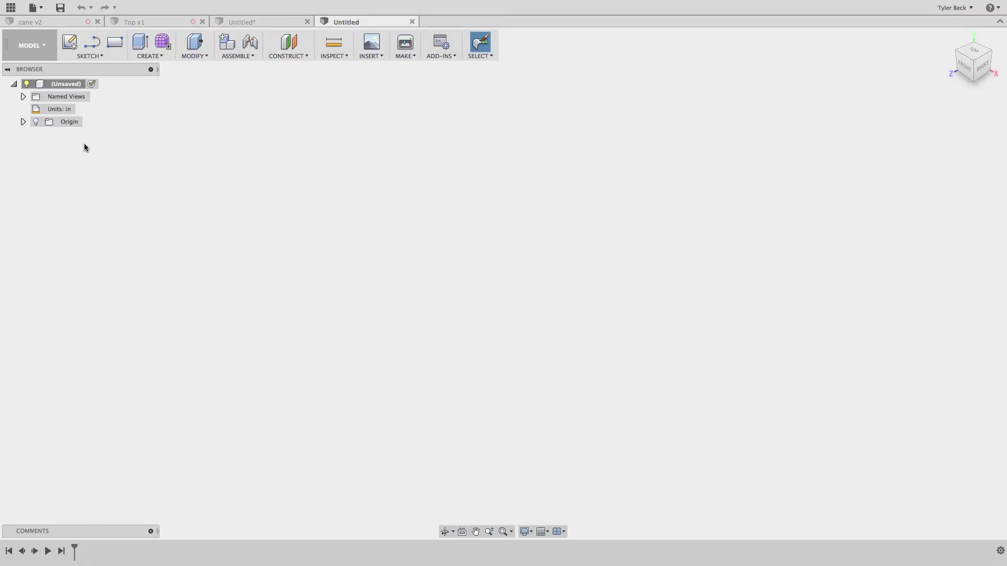
# - Sketch a closed arrow-shaped half profile on the front plane, about 0.4 in wide at its top, with its straight vertical edge through the origin
pyautogui.click(69, 42)
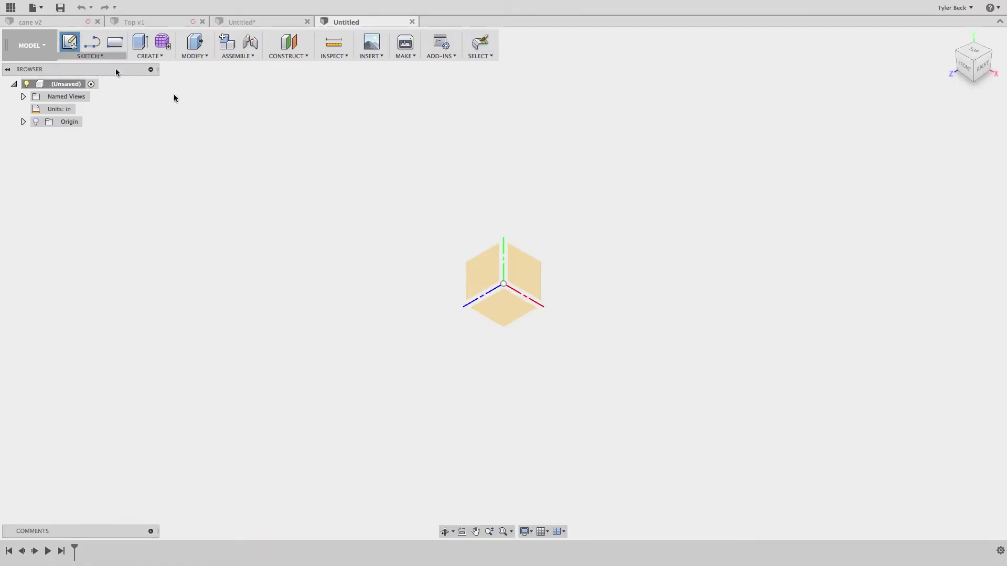
pyautogui.click(531, 272)
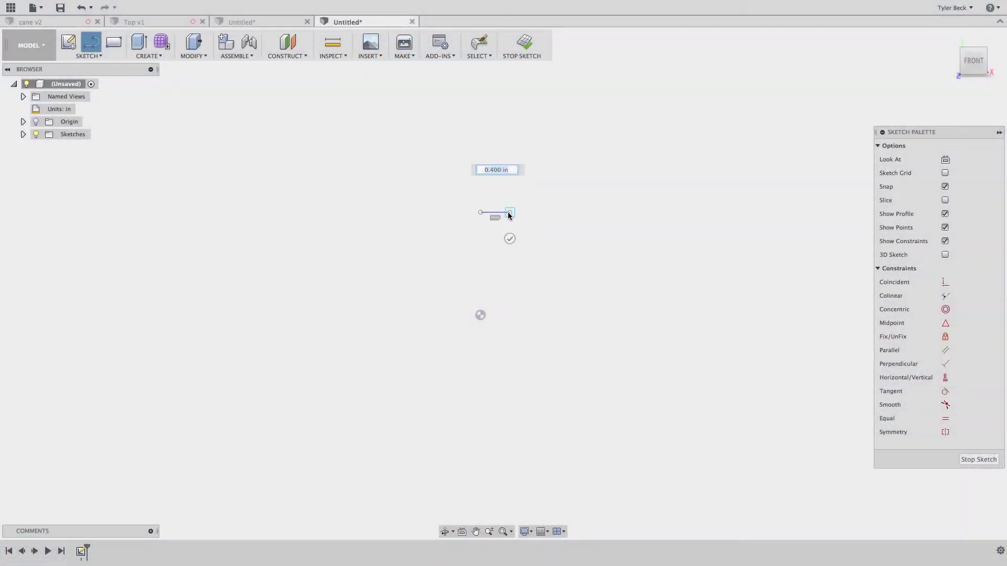
pyautogui.click(510, 213)
pyautogui.click(511, 279)
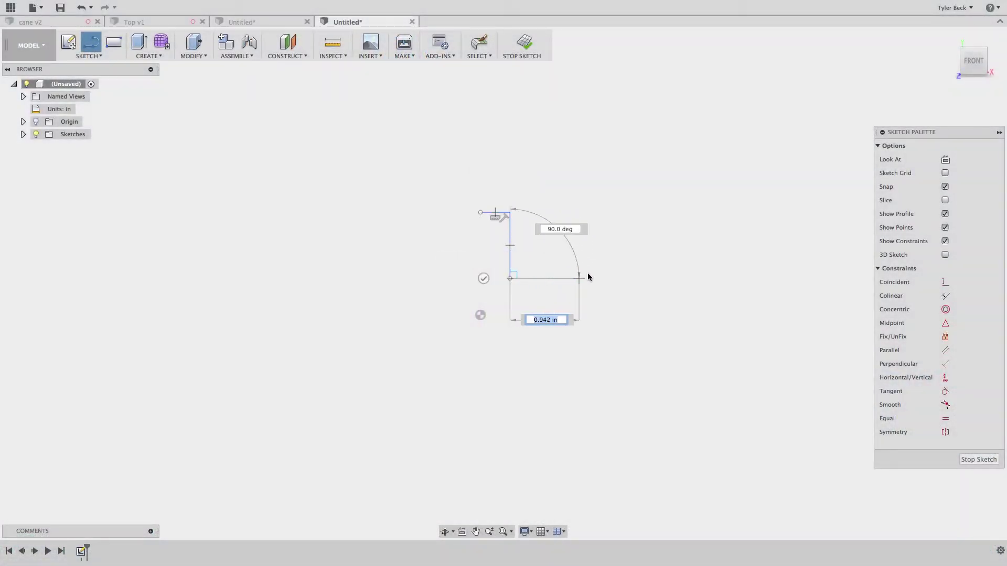
pyautogui.click(588, 278)
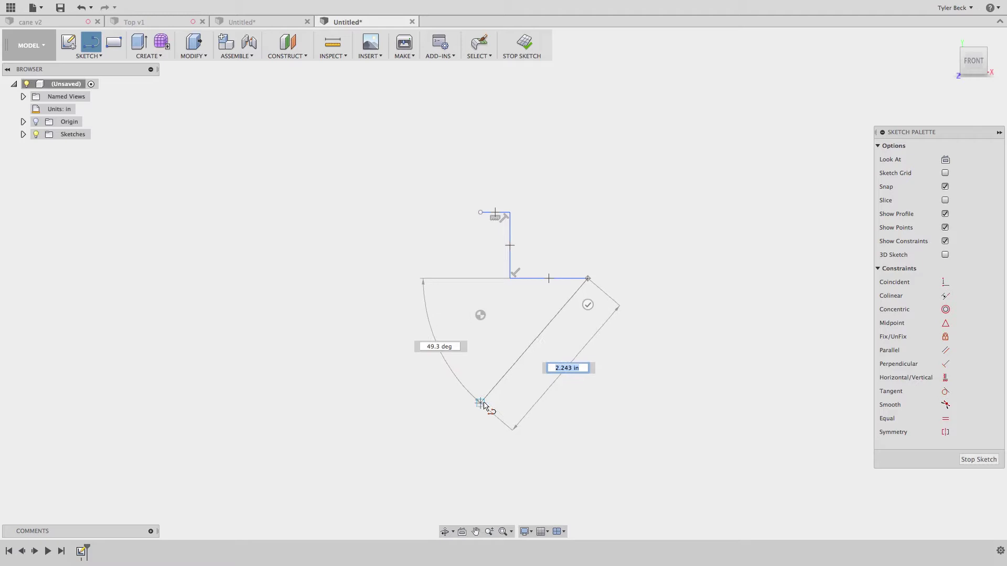
pyautogui.click(481, 403)
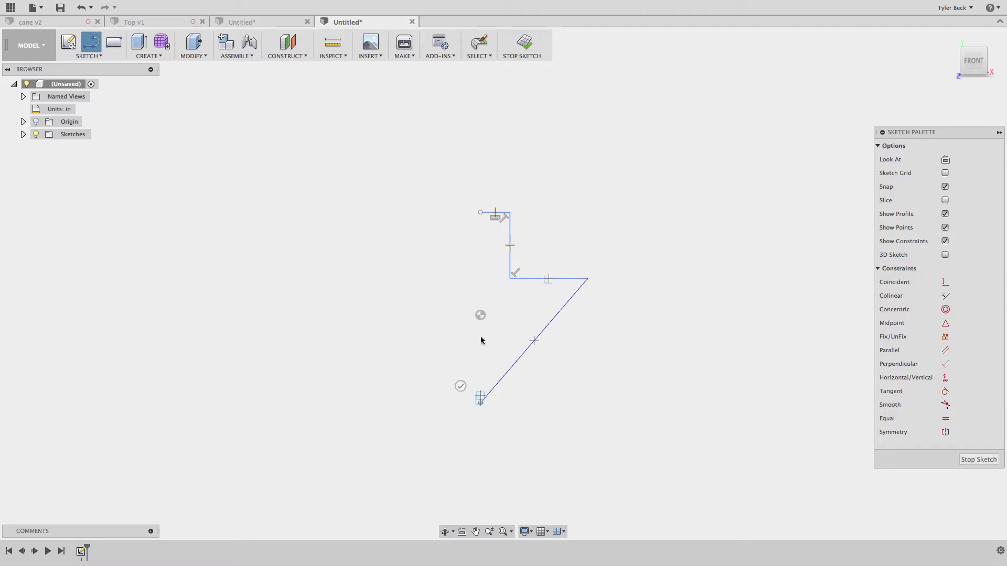
pyautogui.click(480, 213)
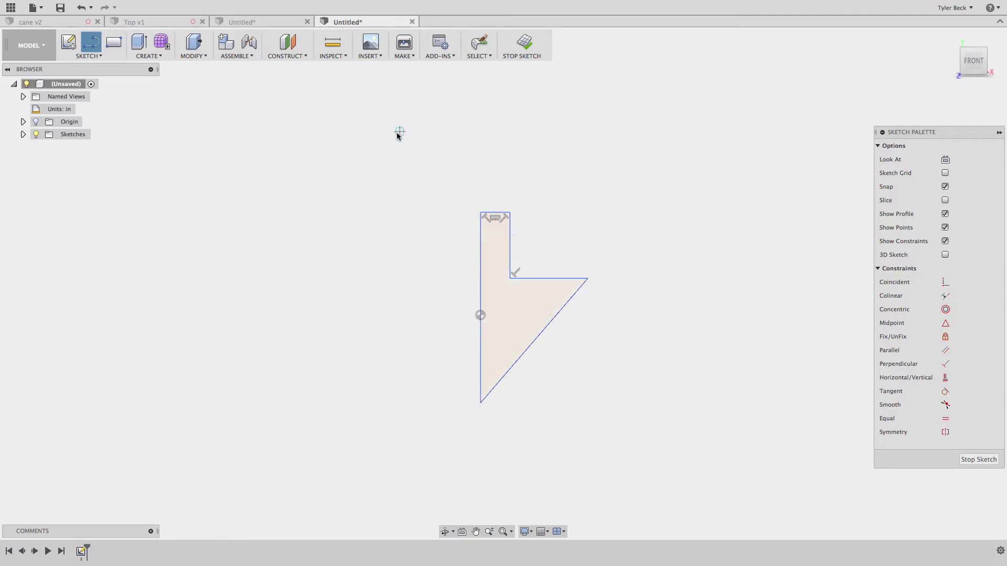
# - Revolve the arrow-shaped profile as a new body about its long vertical edge
pyautogui.click(148, 56)
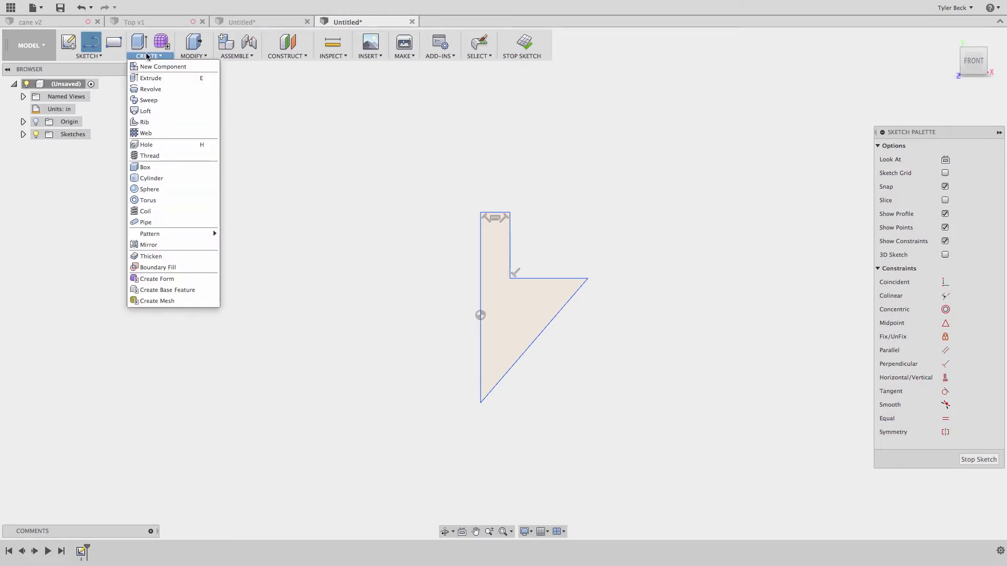
pyautogui.click(151, 90)
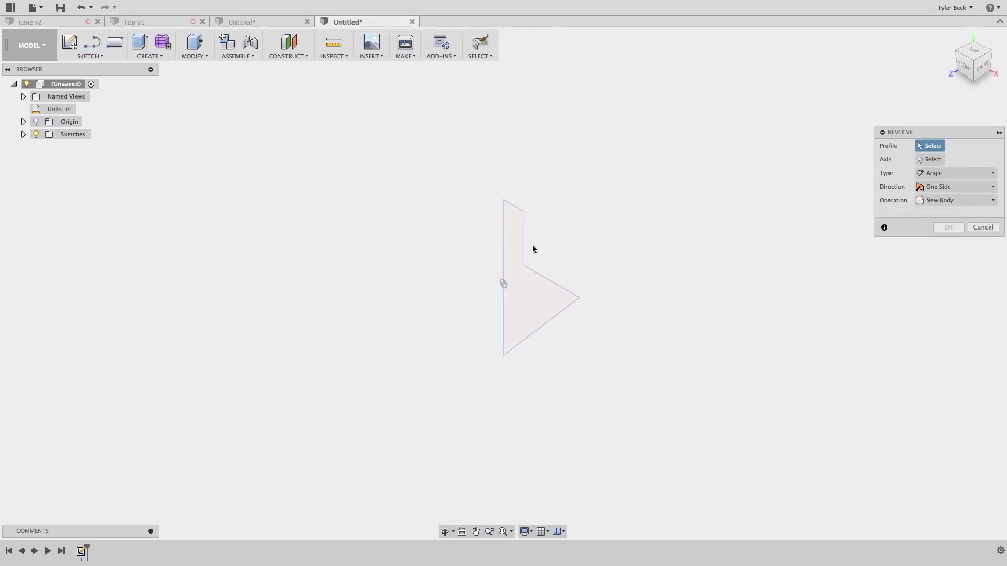
pyautogui.click(514, 250)
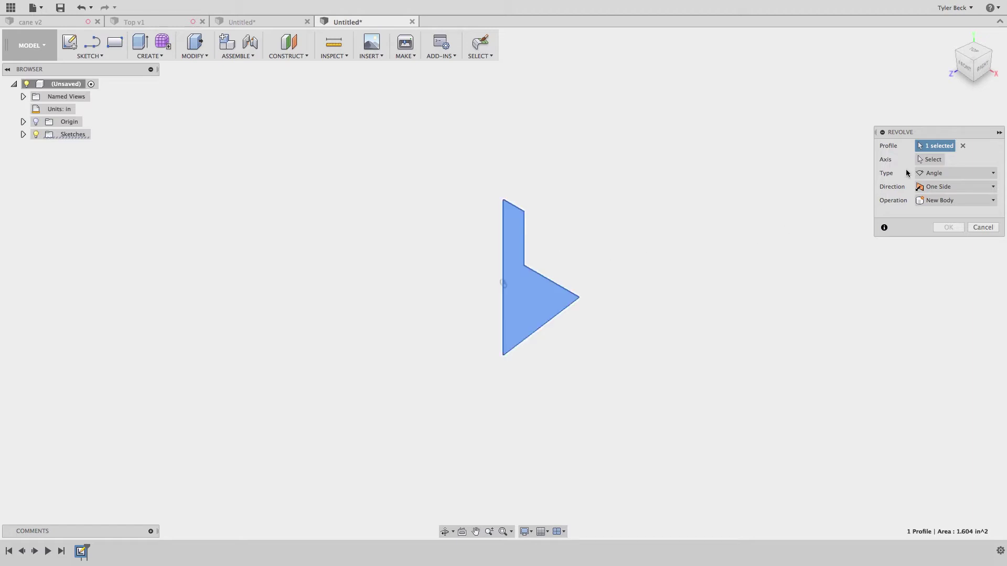
pyautogui.click(929, 161)
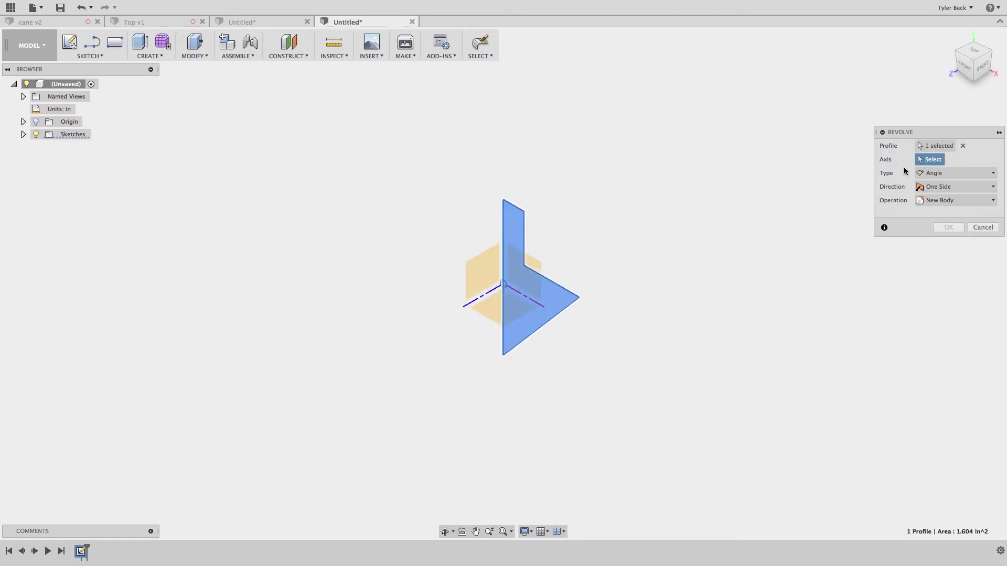
pyautogui.click(502, 244)
pyautogui.press('Return')
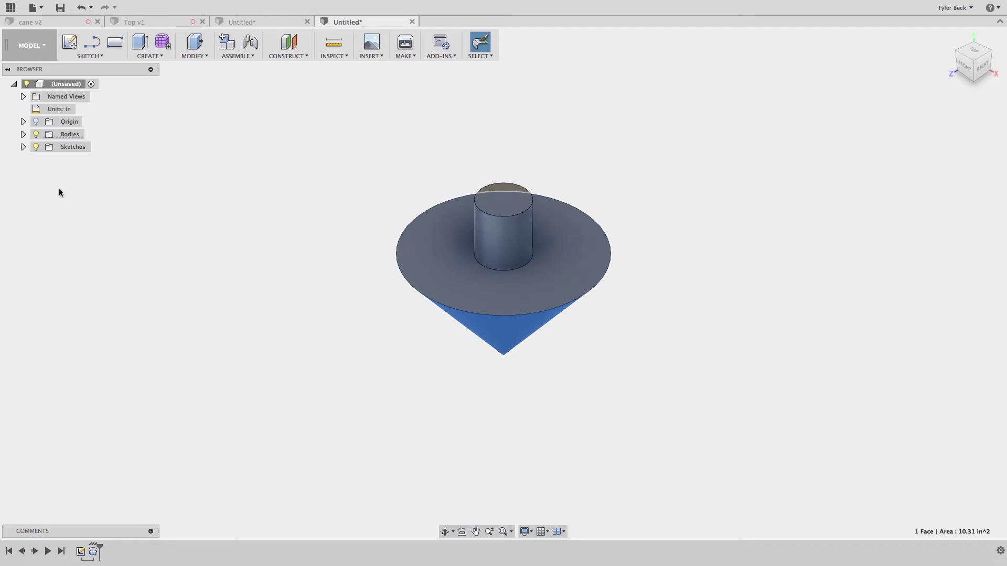
# - Edit the arrow-shaped body's sketch and try to revolve both mirrored profile halves about their shared vertical centre line
pyautogui.click(23, 147)
pyautogui.rightClick(84, 160)
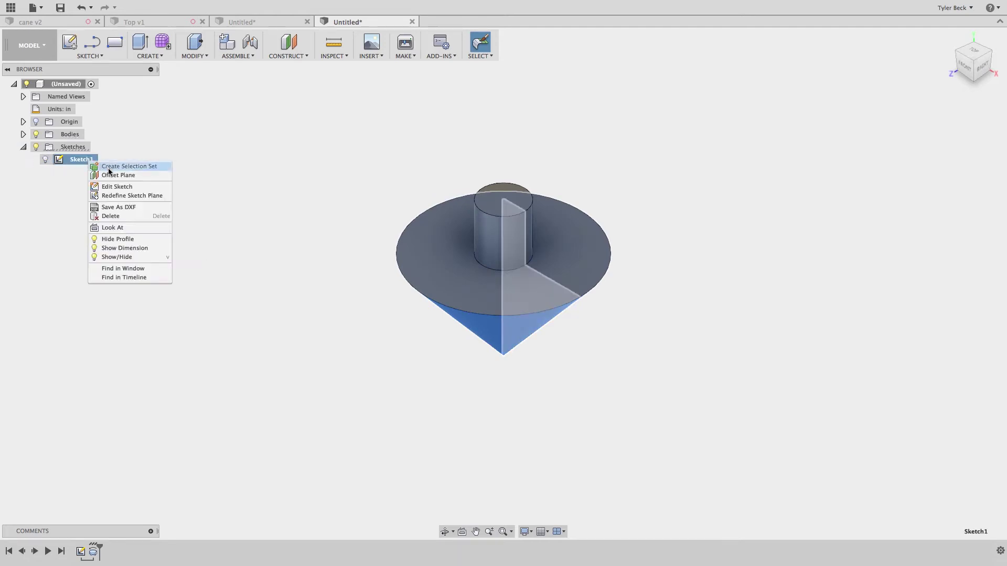
pyautogui.click(118, 188)
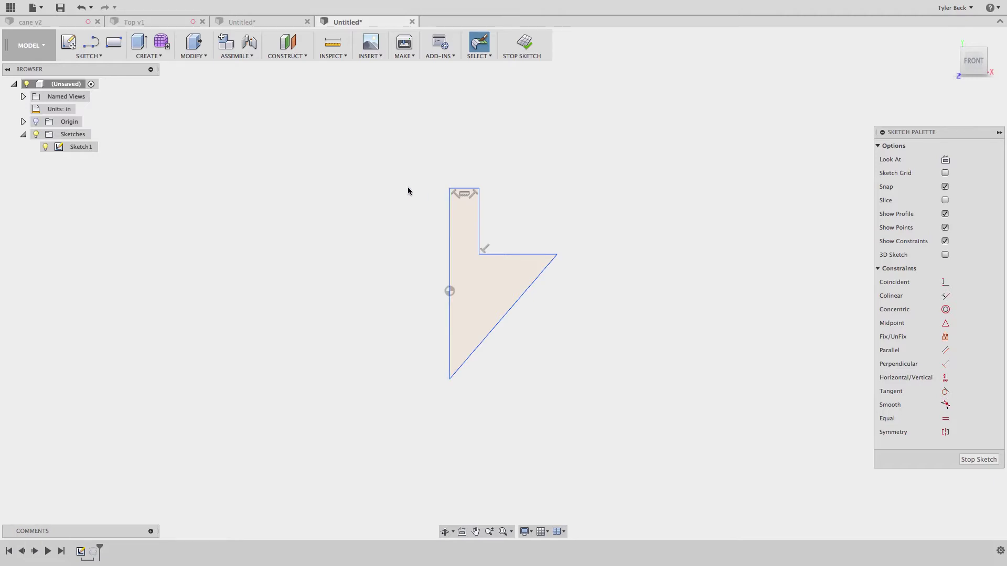
pyautogui.press('r')
pyautogui.click(931, 160)
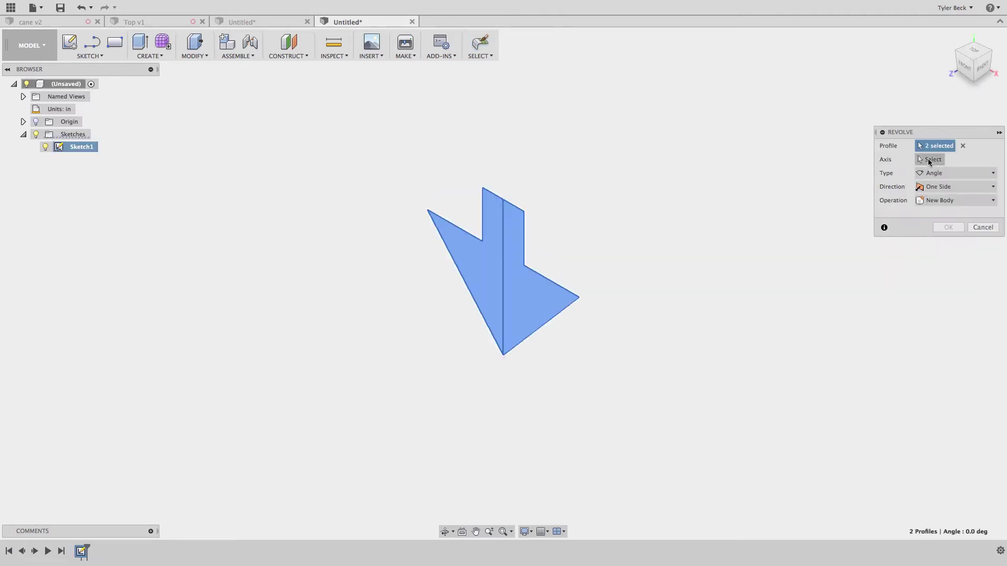
pyautogui.click(502, 243)
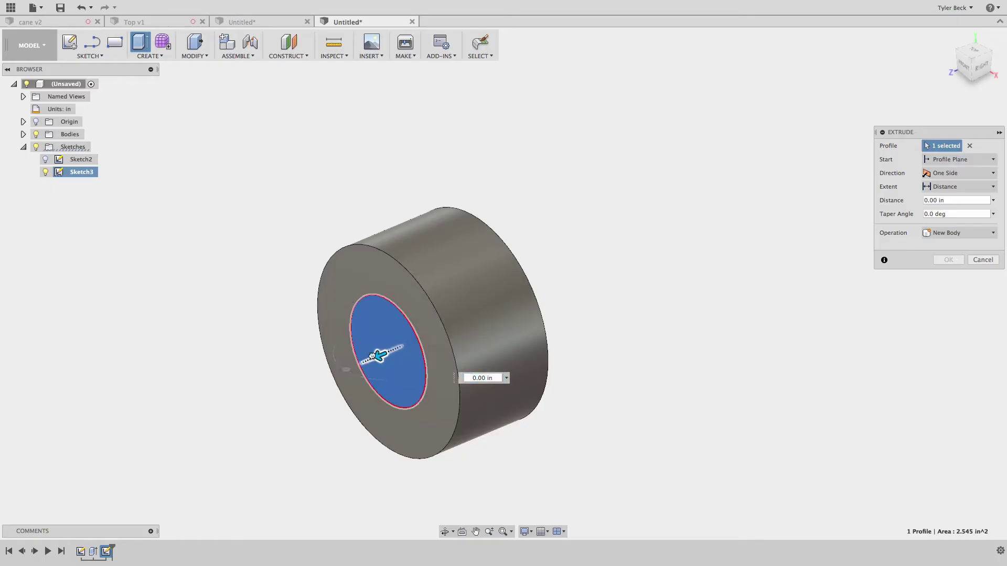
# - Extrude the inner circle on the large cylinder's face 1.2 in outward, joined to the body
pyautogui.moveTo(375, 362); pyautogui.dragTo(318, 383)
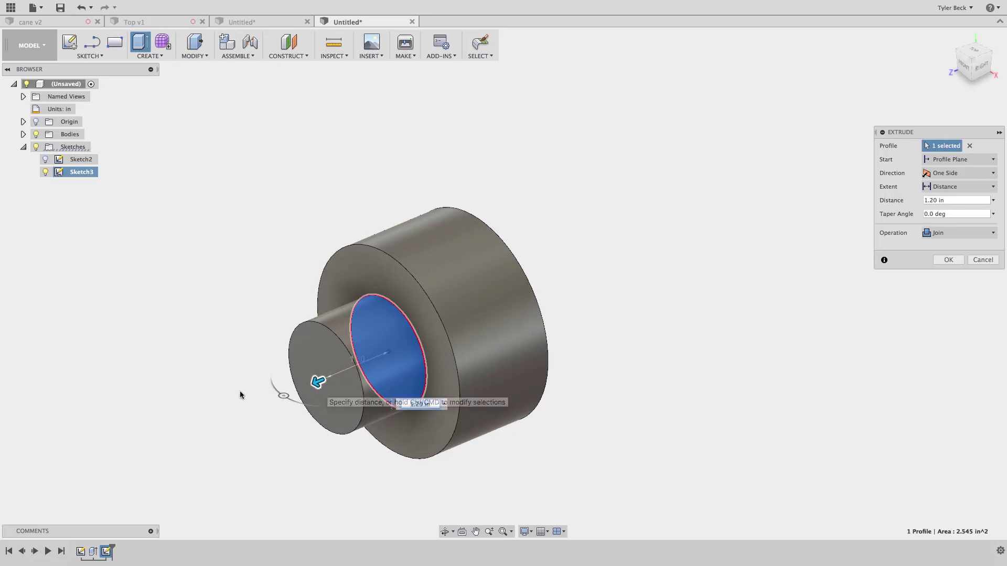
pyautogui.press('Return')
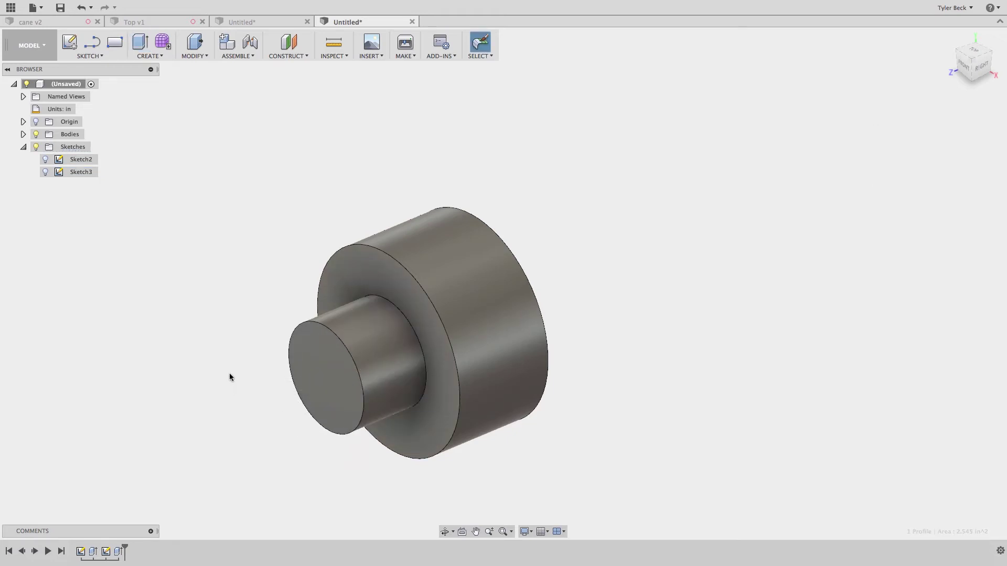
# - Sketch a concentric circle with a diameter of 1 in on the boss's end face
pyautogui.click(329, 369)
pyautogui.press('c')
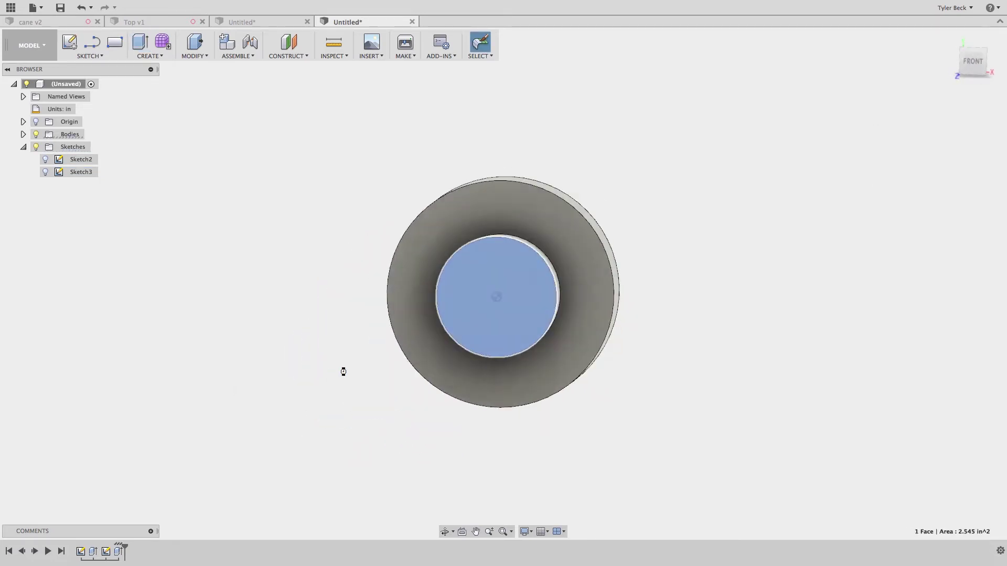
pyautogui.click(498, 296)
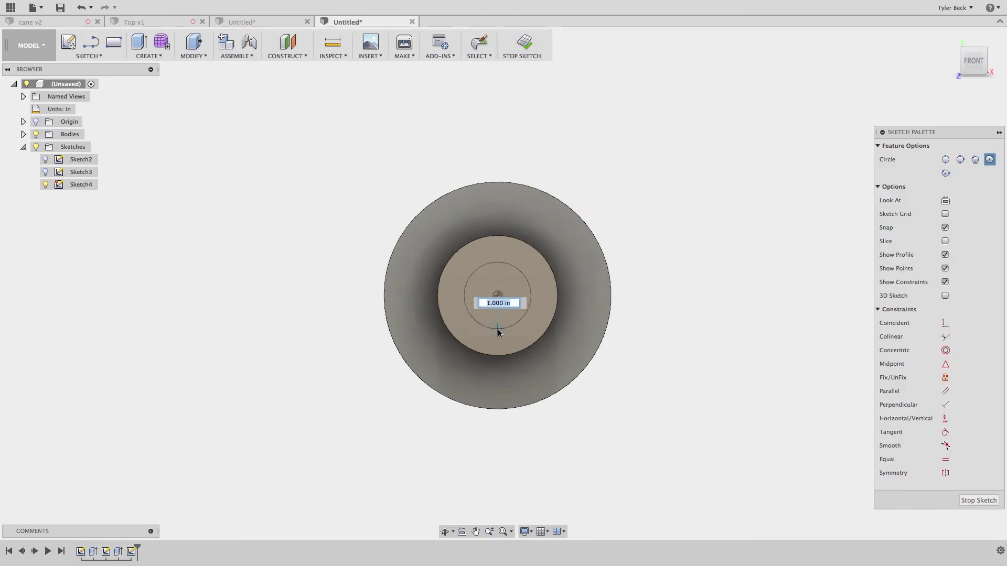
pyautogui.click(498, 329)
# - Extrude the 1 in circle 0.8 in outward and join it to the stepped body
pyautogui.press('e')
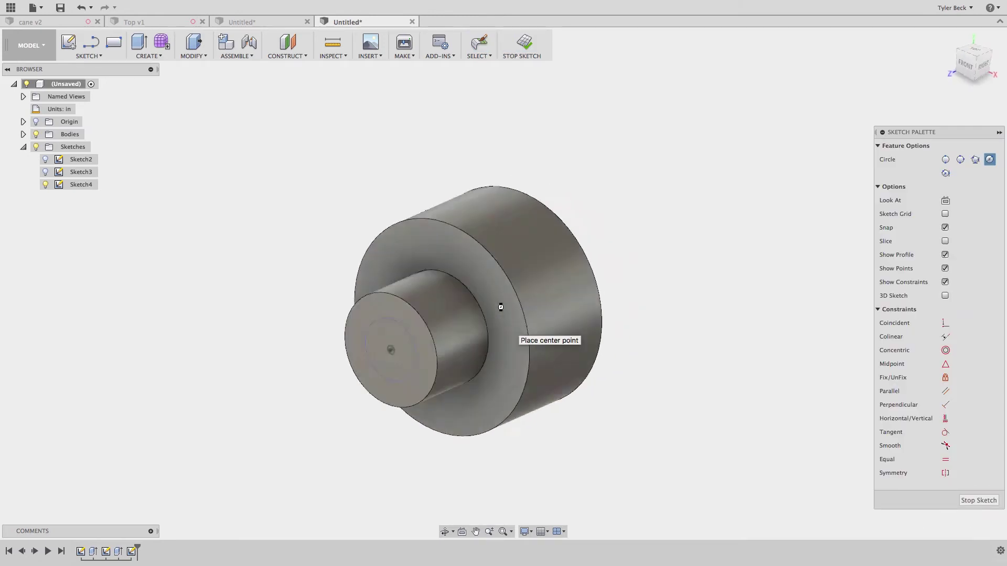
pyautogui.click(326, 381)
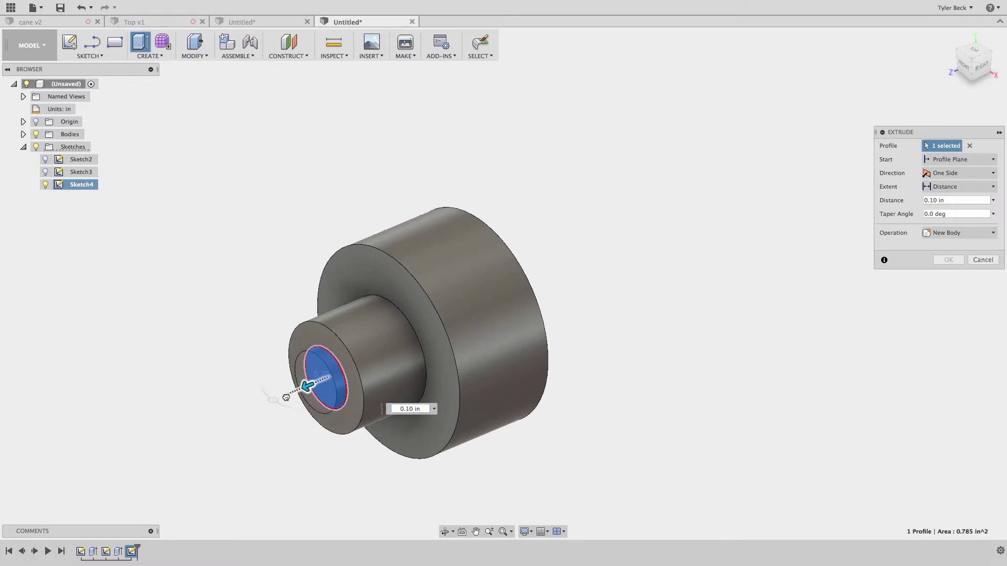
pyautogui.rightClick(269, 401)
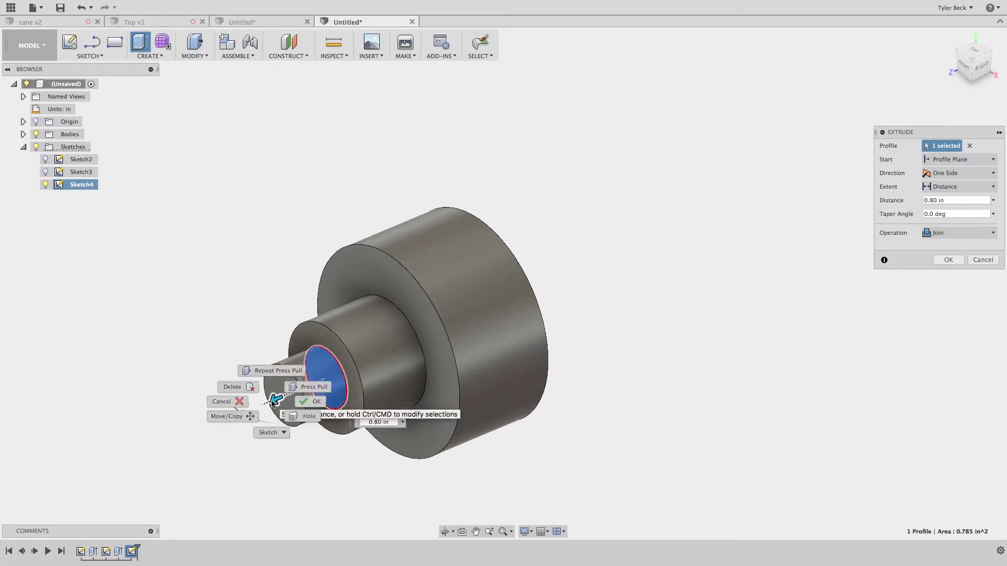
pyautogui.click(313, 402)
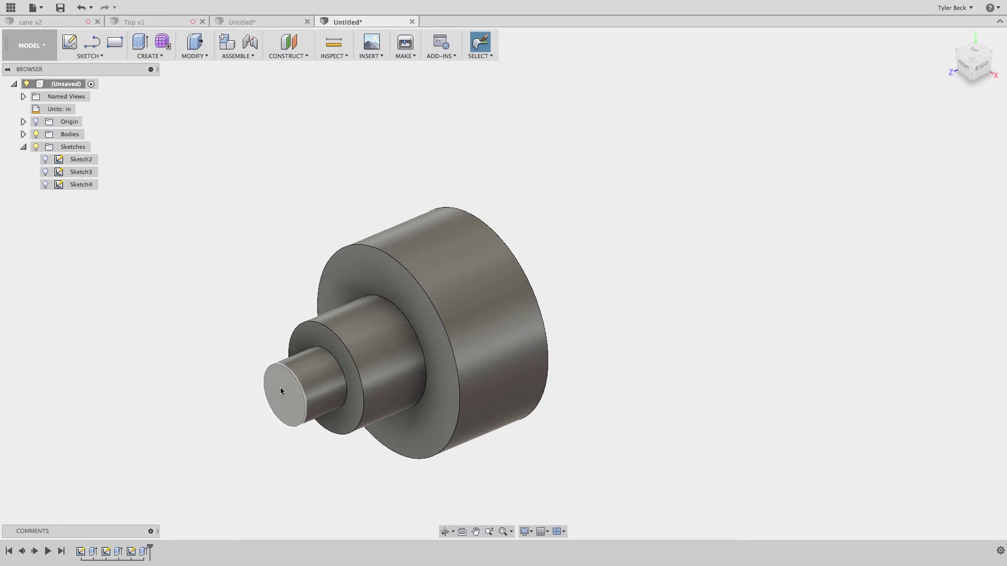
pyautogui.scroll(3, 414, 399)
pyautogui.scroll(-3, 500, 388)
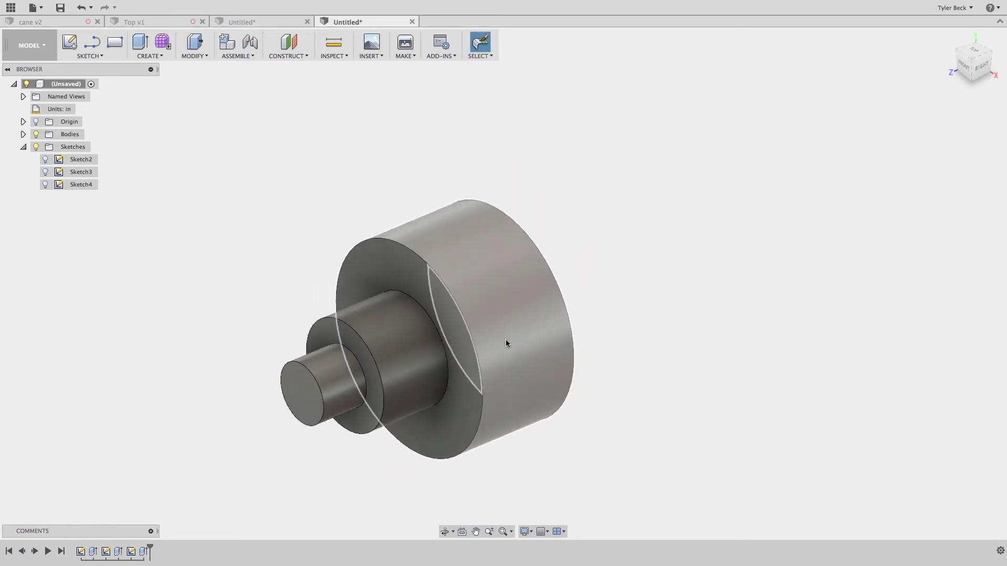
pyautogui.click(492, 338)
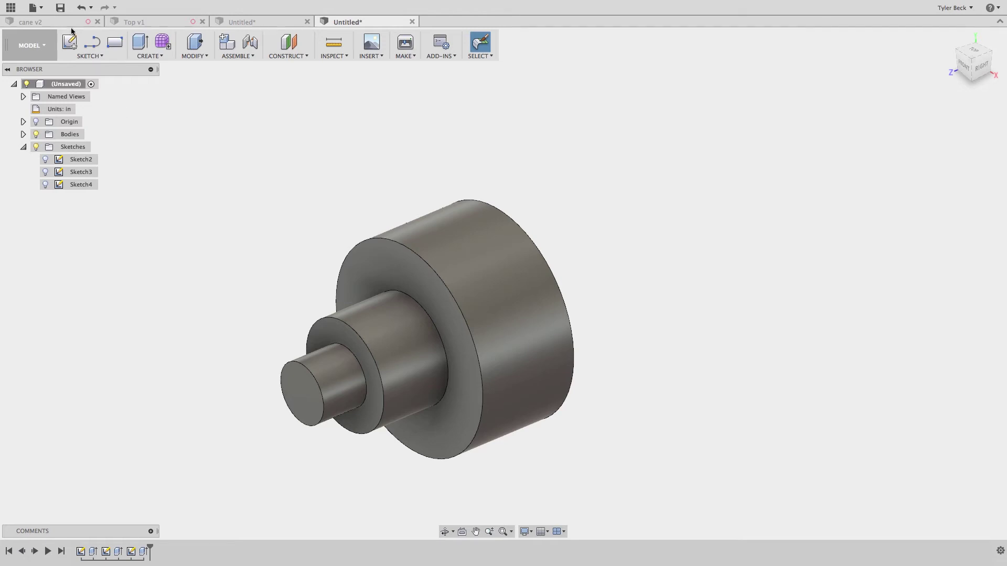
# - Create a new design and start a line sketch on the front plane
pyautogui.click(33, 7)
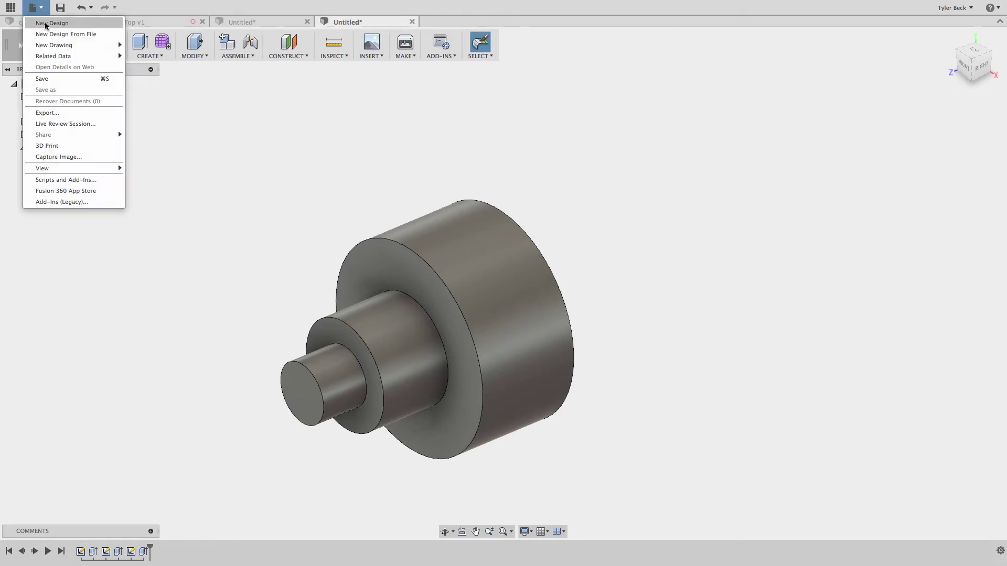
pyautogui.click(43, 18)
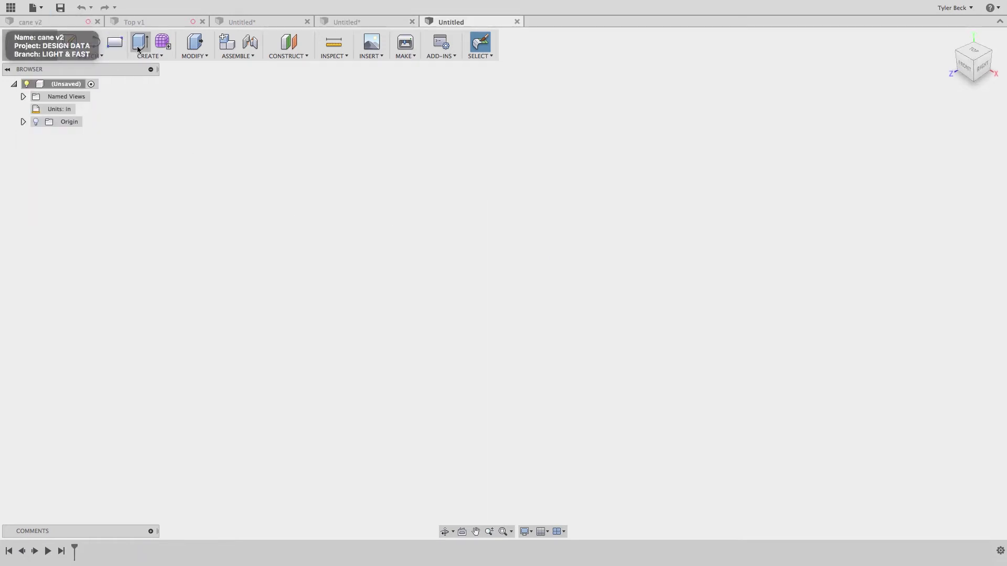
pyautogui.click(91, 42)
pyautogui.click(513, 280)
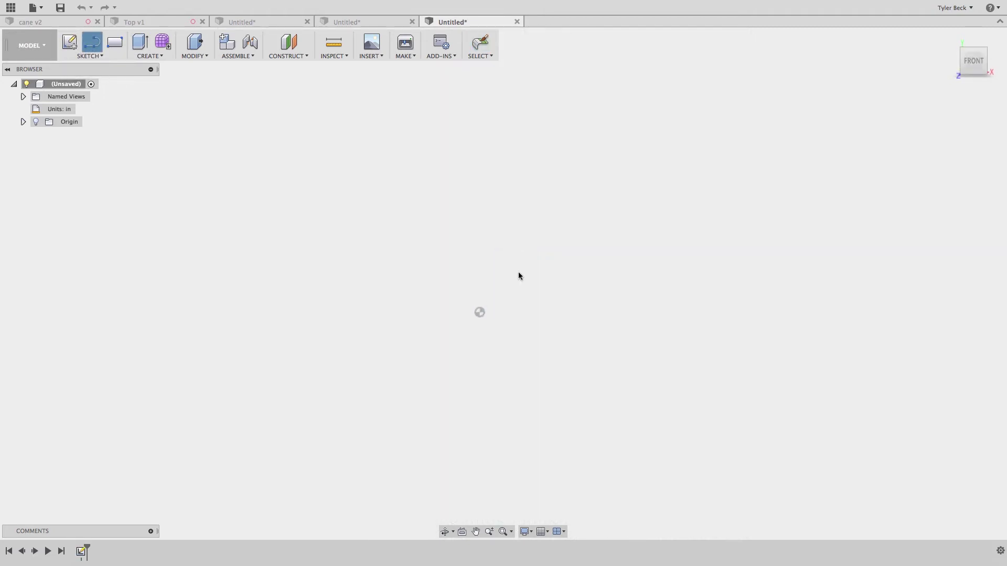
pyautogui.press('l')
# - Draw a closed three-step half profile about 3.6 in long starting at the origin, and constrain its bottom line to horizontal
pyautogui.click(480, 312)
pyautogui.click(480, 180)
pyautogui.click(576, 180)
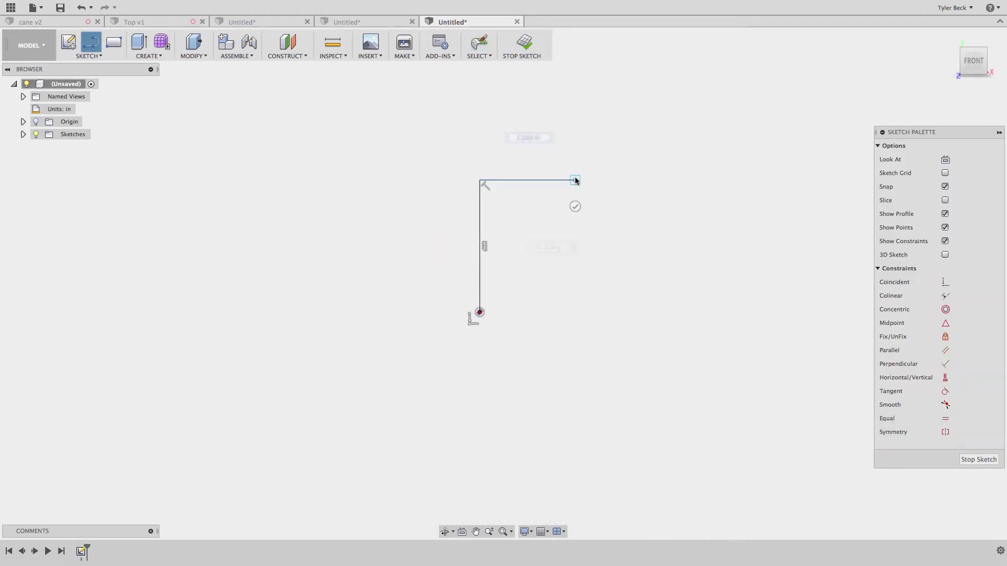
pyautogui.click(576, 231)
pyautogui.click(654, 232)
pyautogui.click(654, 275)
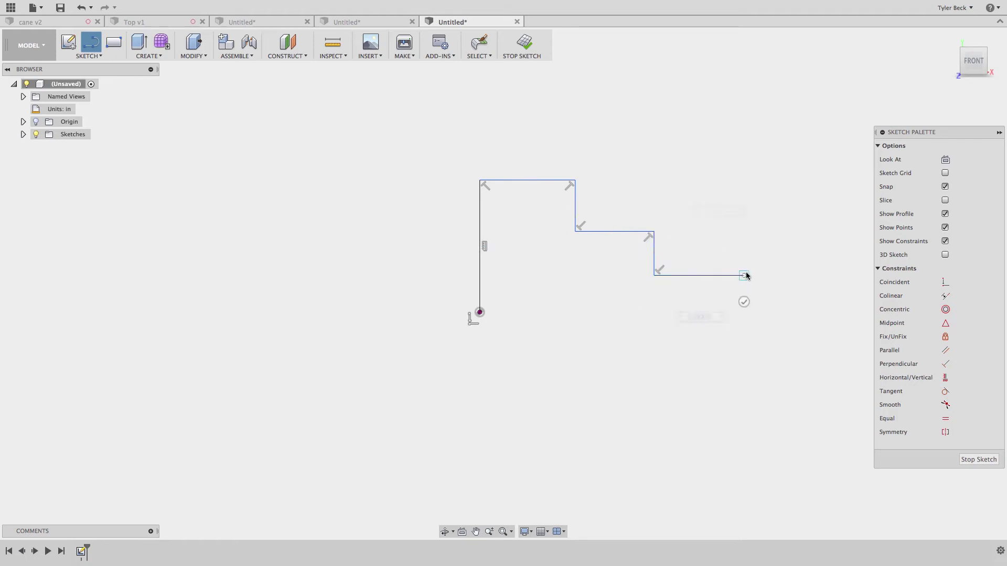
pyautogui.click(744, 275)
pyautogui.click(744, 318)
pyautogui.click(479, 312)
pyautogui.press('Escape')
pyautogui.click(612, 315)
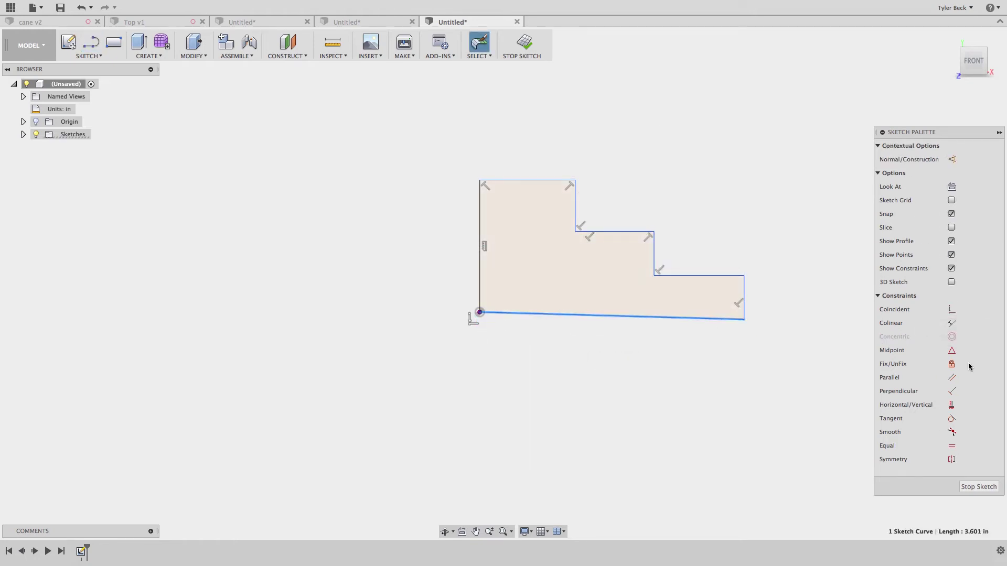
pyautogui.click(952, 405)
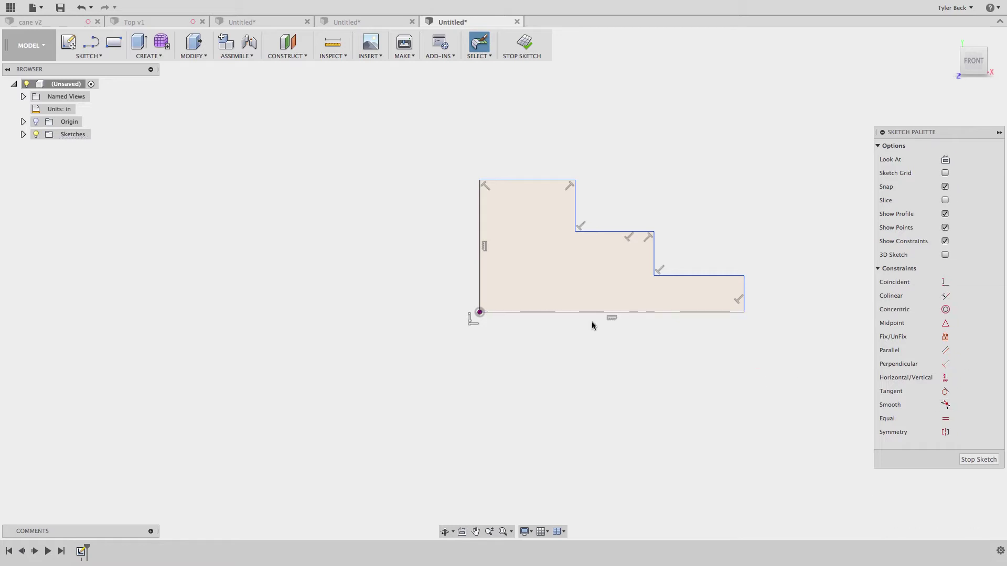
# - Revolve the stepped profile as a new body about its horizontal bottom line
pyautogui.click(148, 55)
pyautogui.click(162, 92)
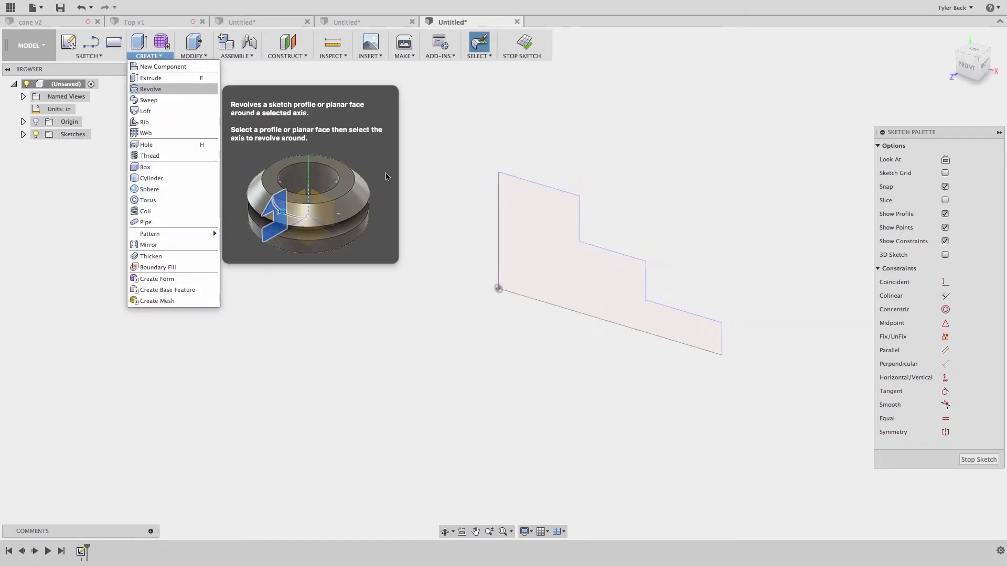
pyautogui.click(535, 288)
pyautogui.click(929, 160)
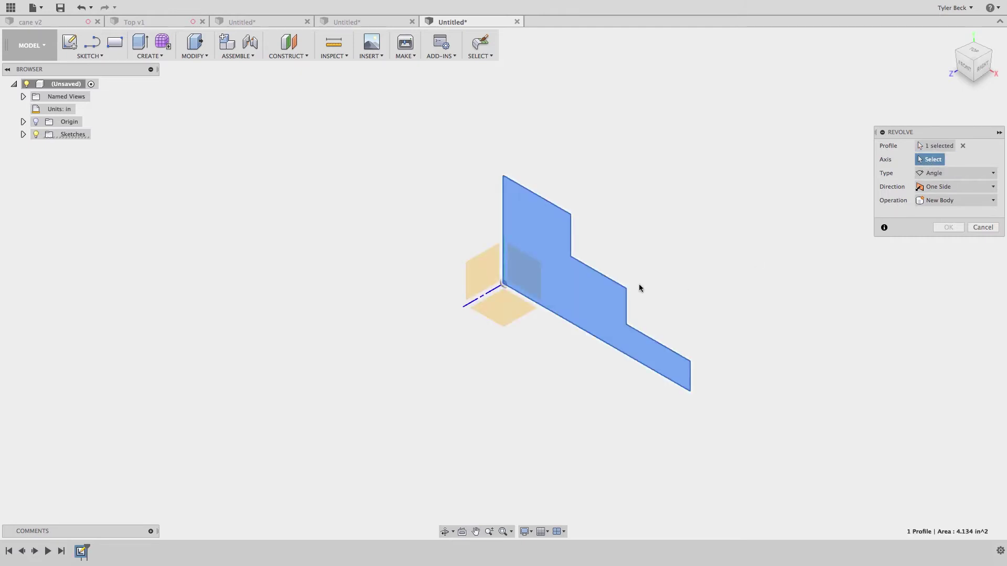
pyautogui.click(563, 321)
pyautogui.press('Return')
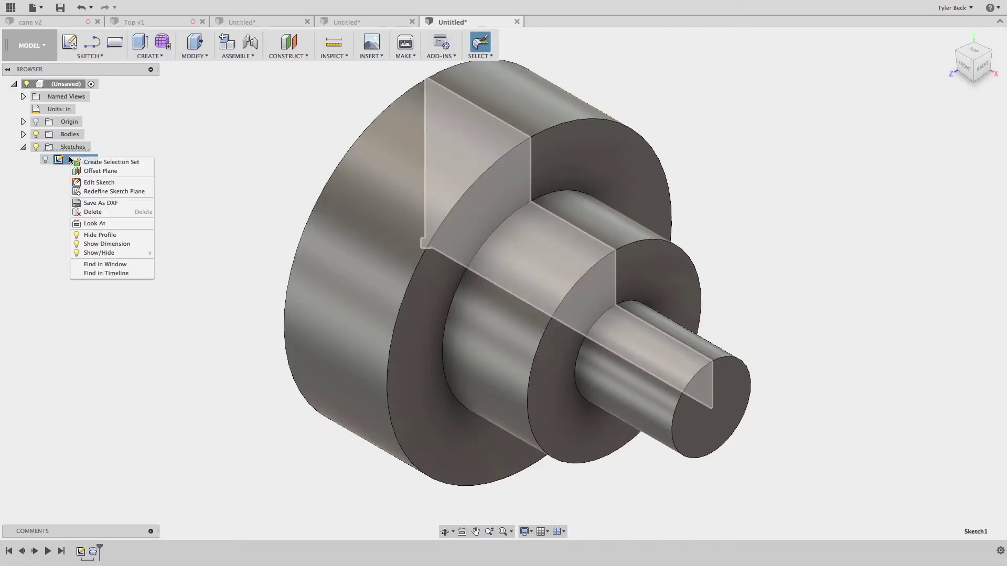
# - Edit the stepped profile's sketch by moving the largest step's outer corner to about X 1.06, Y 1.65 in and repositioning the middle step's corners
pyautogui.click(99, 182)
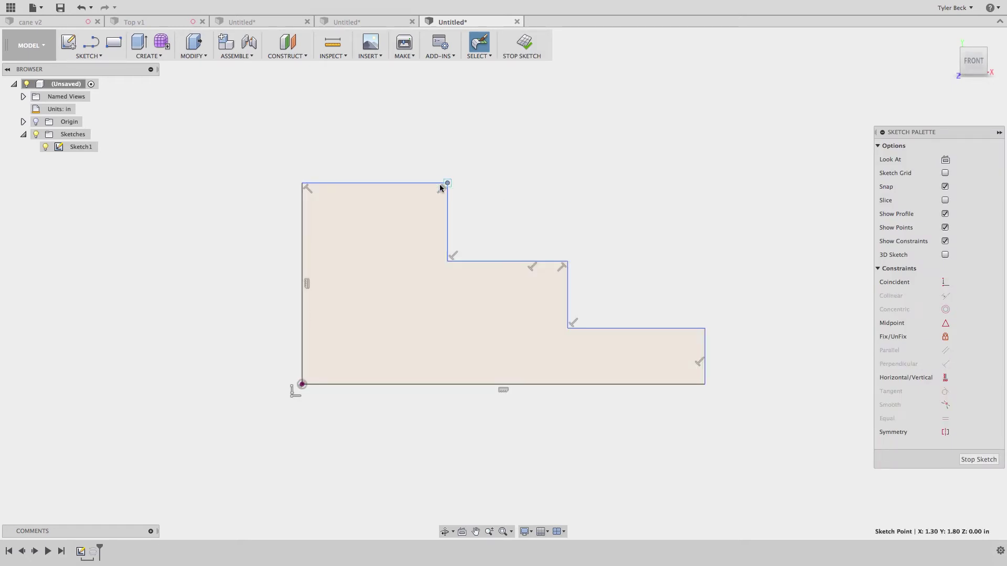
pyautogui.moveTo(441, 184); pyautogui.dragTo(419, 200)
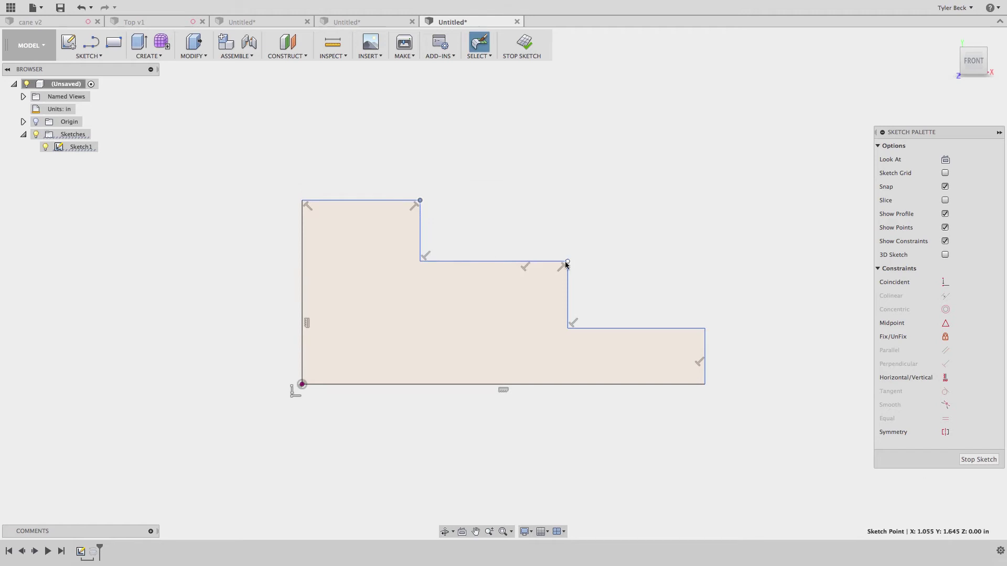
pyautogui.moveTo(531, 264); pyautogui.dragTo(522, 264)
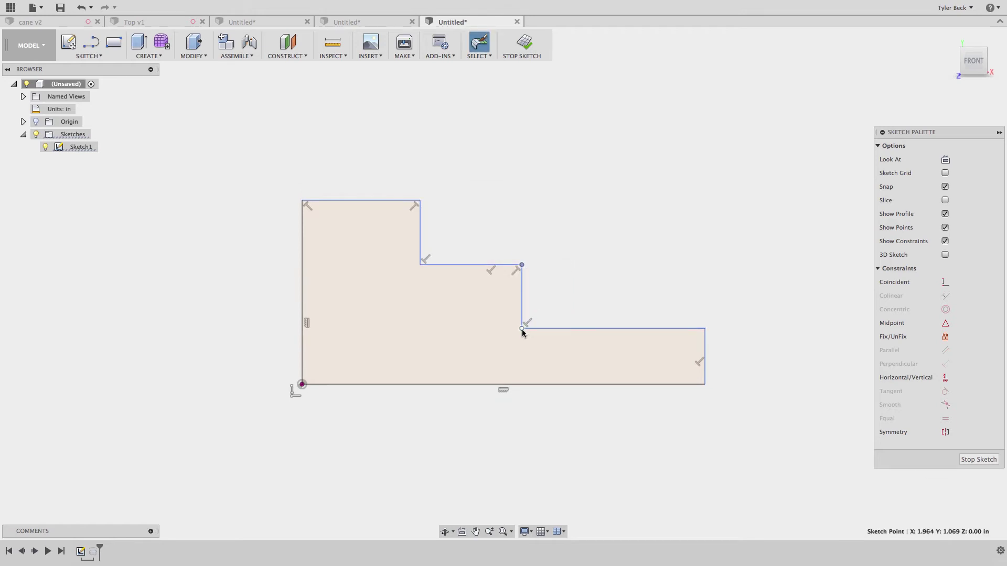
pyautogui.moveTo(521, 330); pyautogui.dragTo(571, 329)
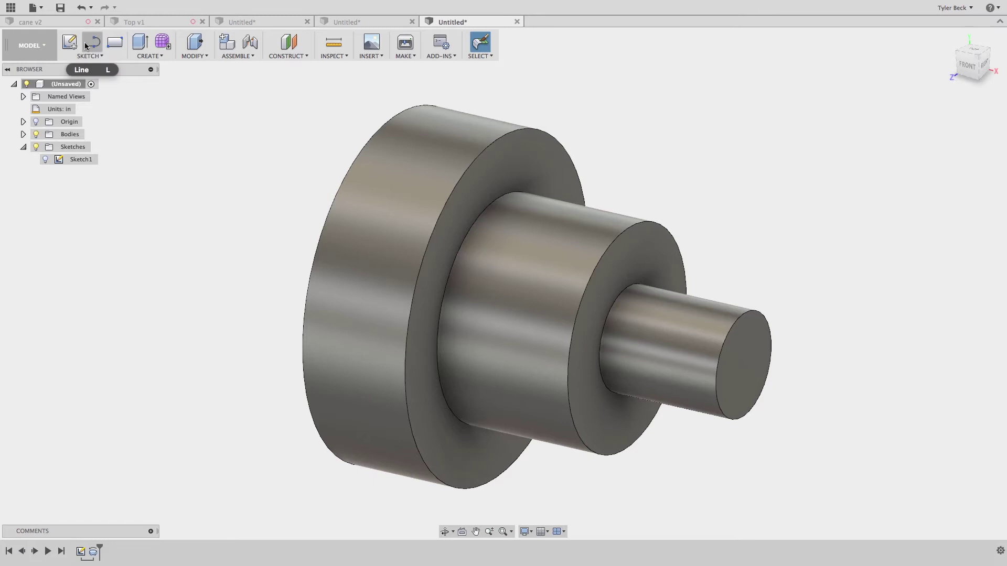
# - Create a new design and sketch a circle about 3.4 in in diameter on the front plane, centred on the origin
pyautogui.click(36, 7)
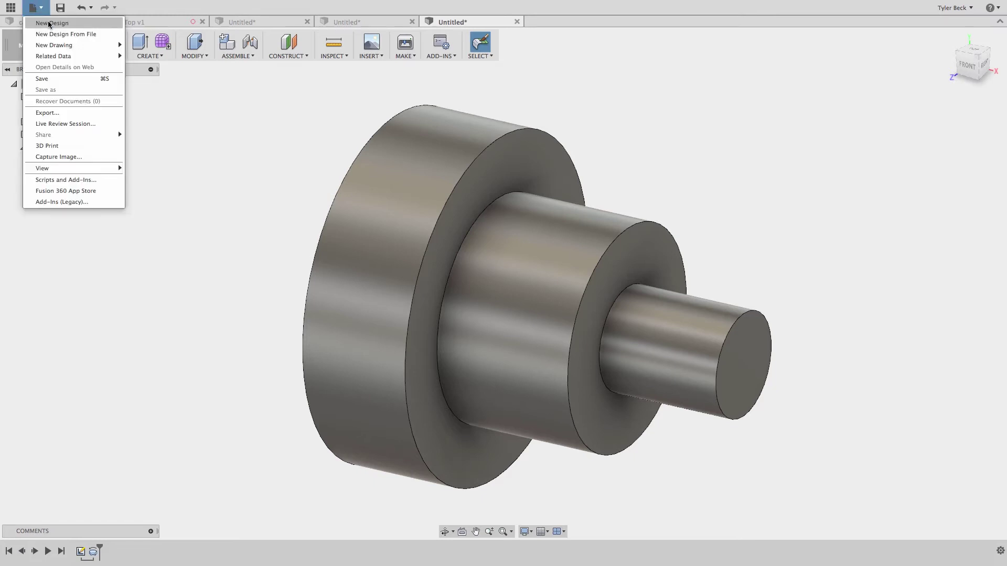
pyautogui.click(50, 23)
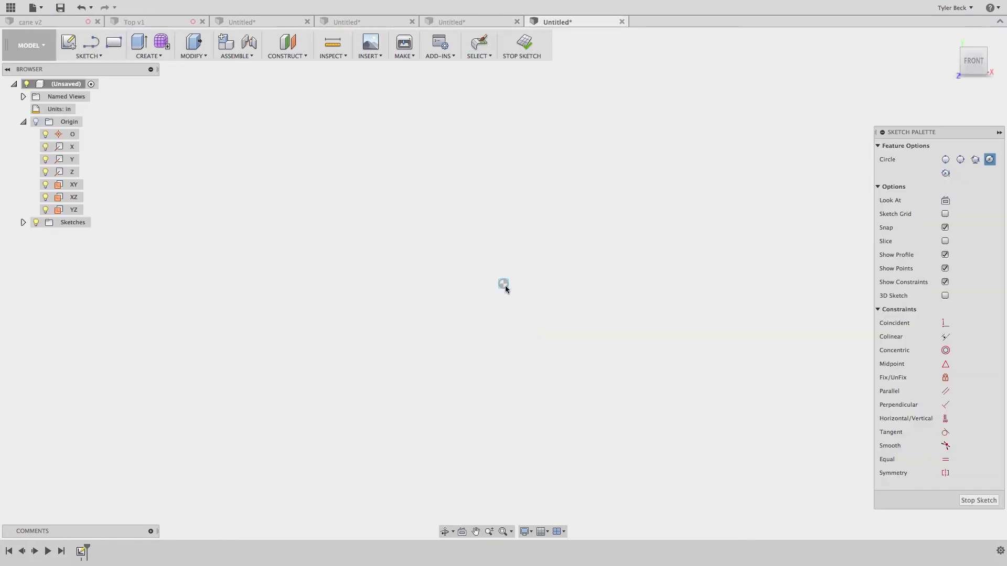
pyautogui.click(503, 285)
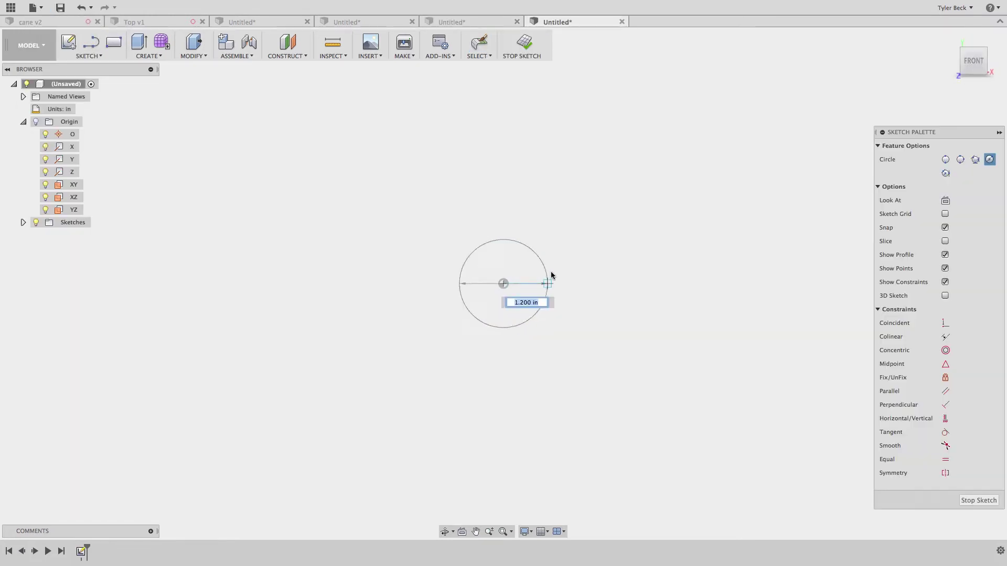
pyautogui.click(589, 189)
pyautogui.press('Escape')
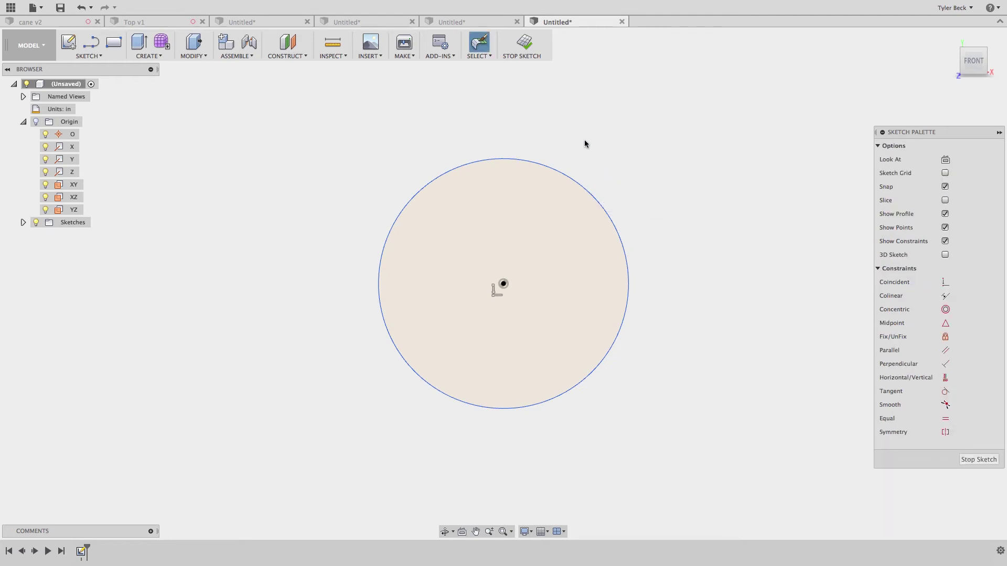
# - Draw a line across the circle, make it pass through the centre point and constrain it to vertical
pyautogui.press('s')
pyautogui.click(593, 164)
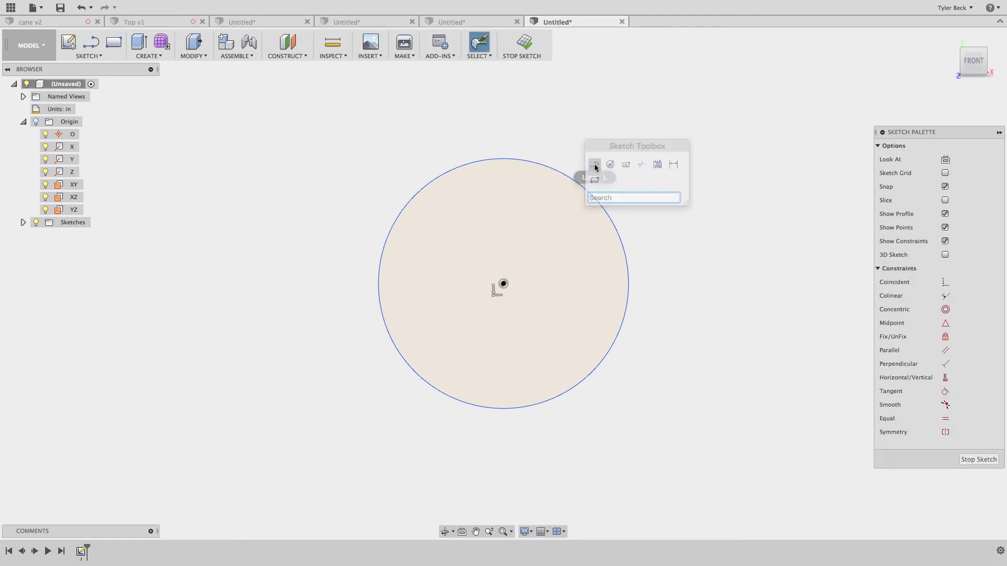
pyautogui.click(496, 160)
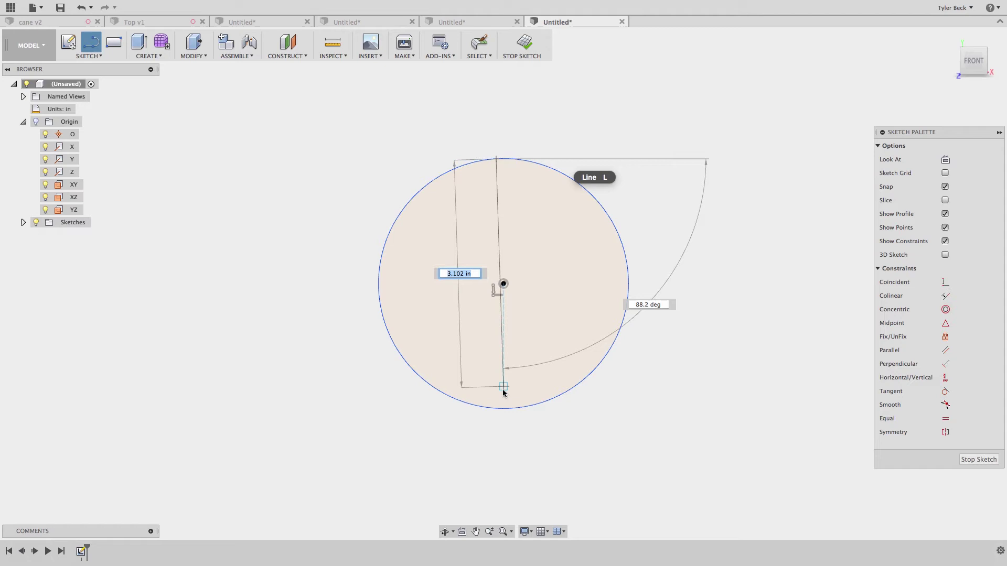
pyautogui.click(503, 408)
pyautogui.press('Escape')
pyautogui.click(500, 268)
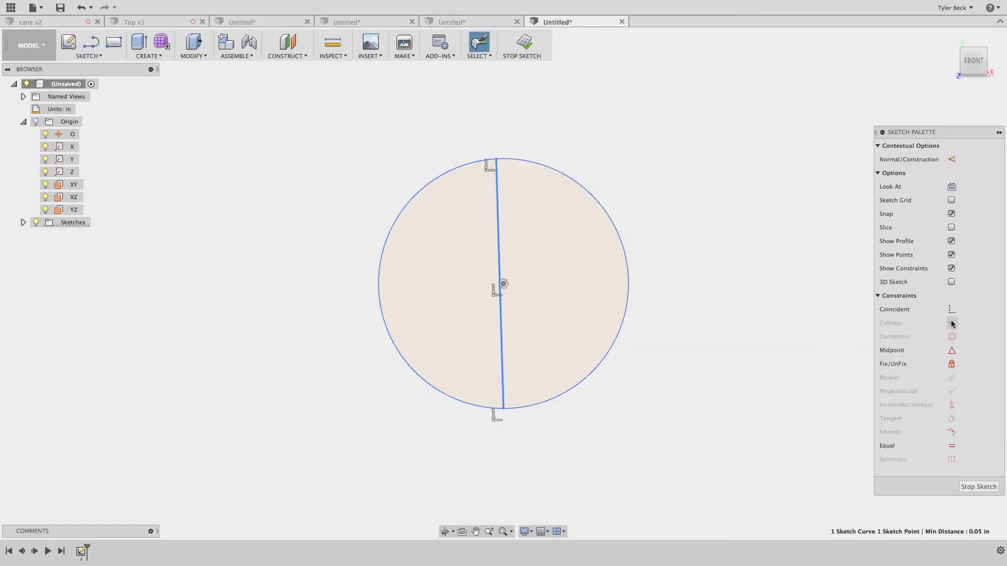
pyautogui.press('Escape')
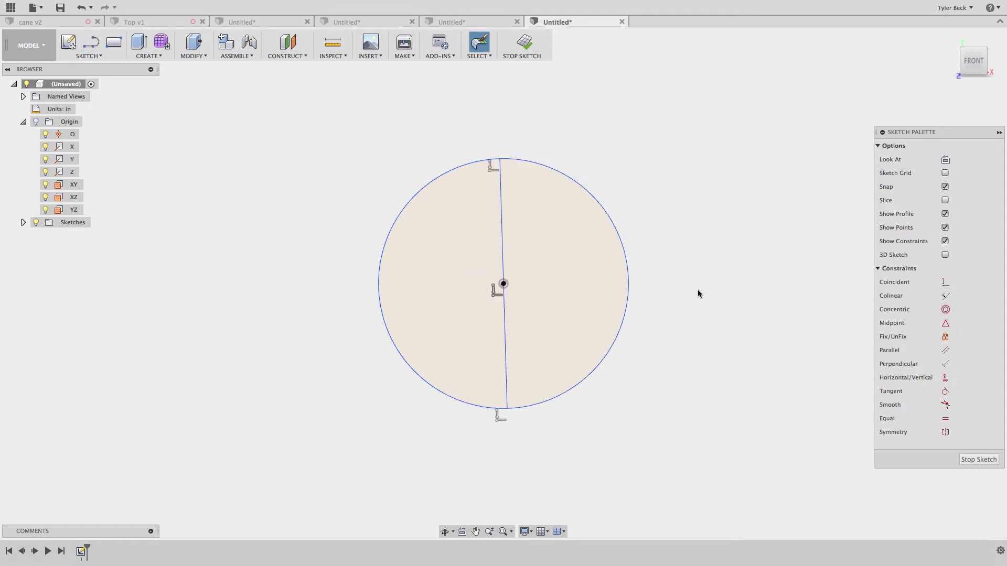
pyautogui.click(502, 242)
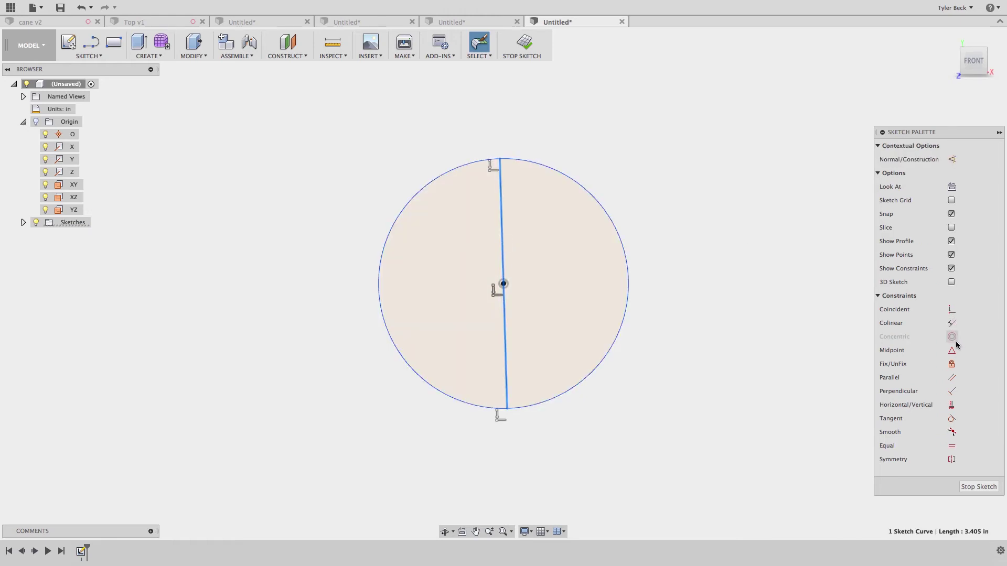
pyautogui.click(952, 404)
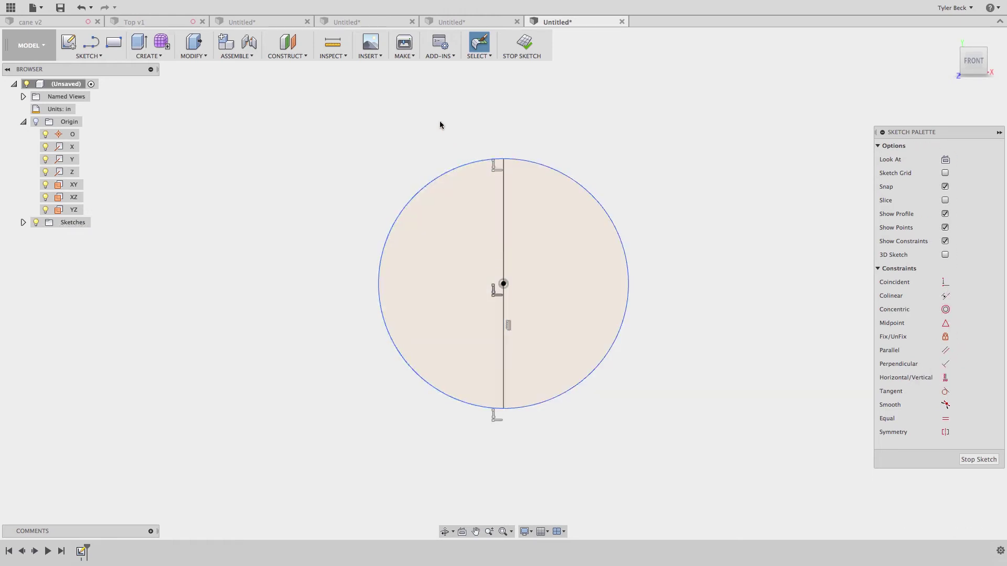
pyautogui.press('s')
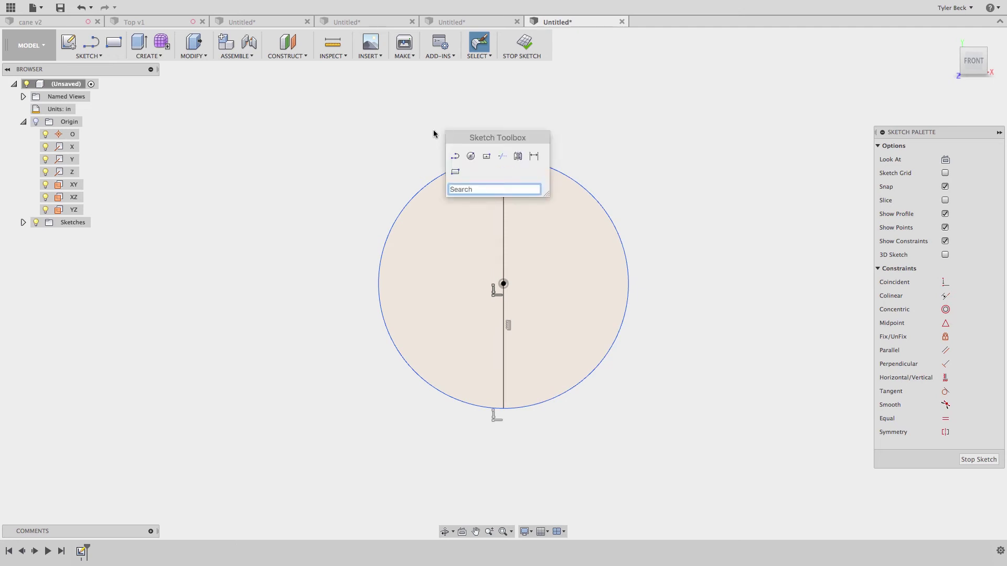
pyautogui.press('Escape')
pyautogui.press('s')
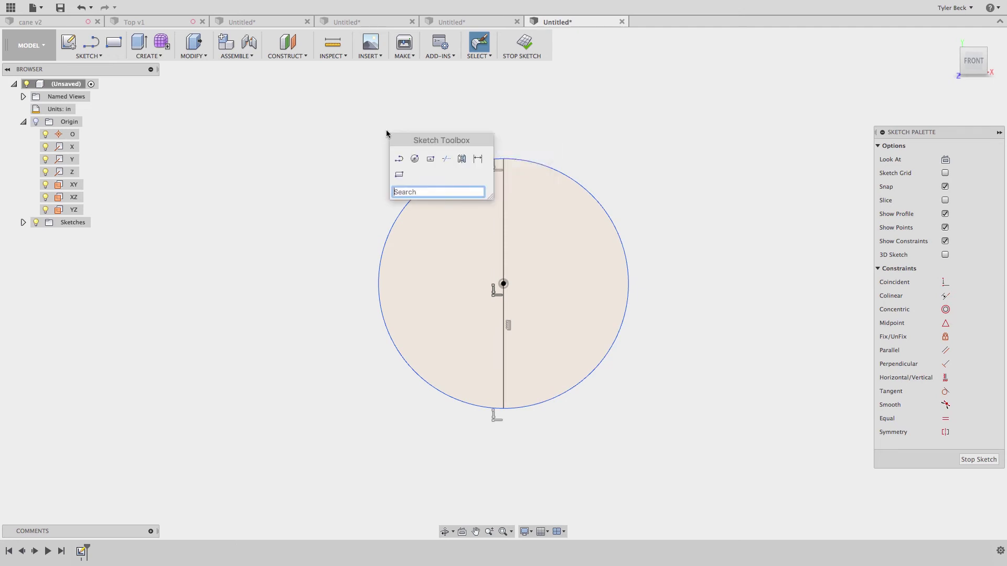
pyautogui.press('Escape')
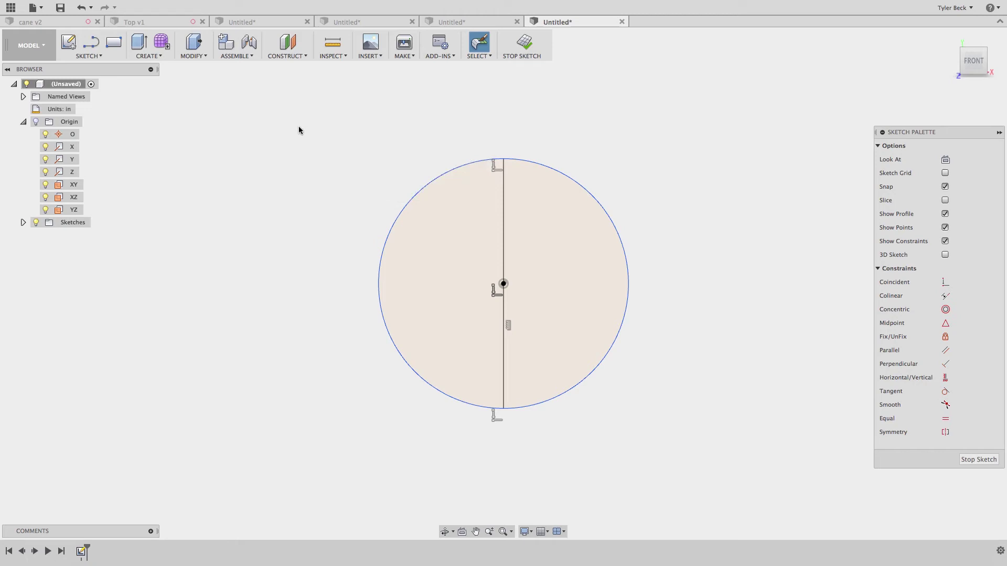
# - Trim away the left half of the circle to leave a closed half-circle profile
pyautogui.click(96, 56)
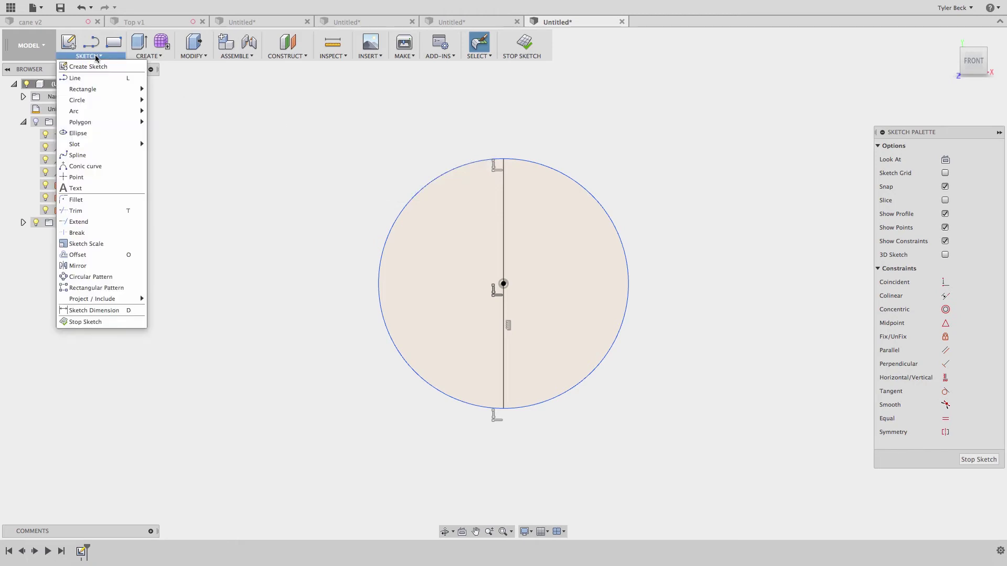
pyautogui.click(78, 210)
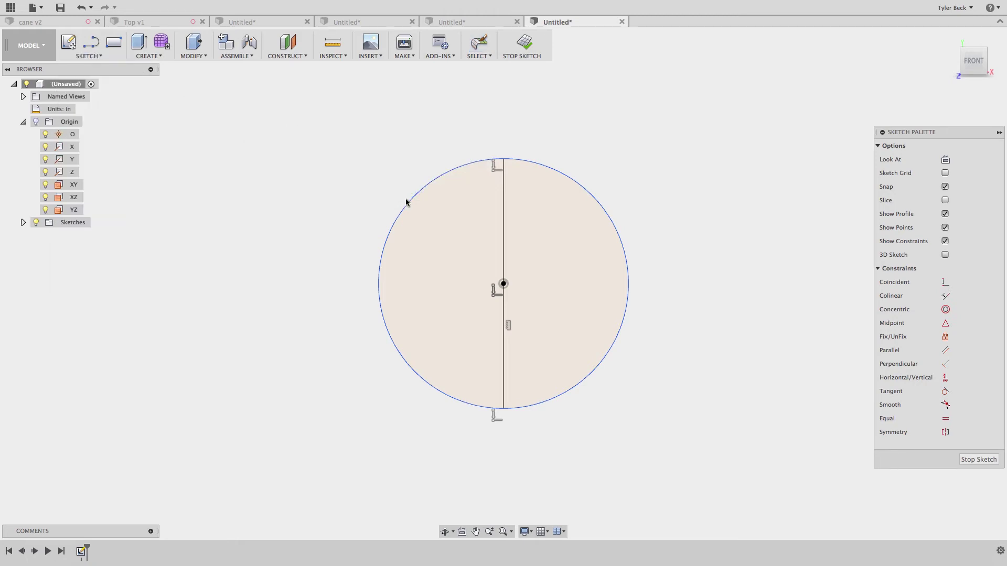
pyautogui.click(421, 192)
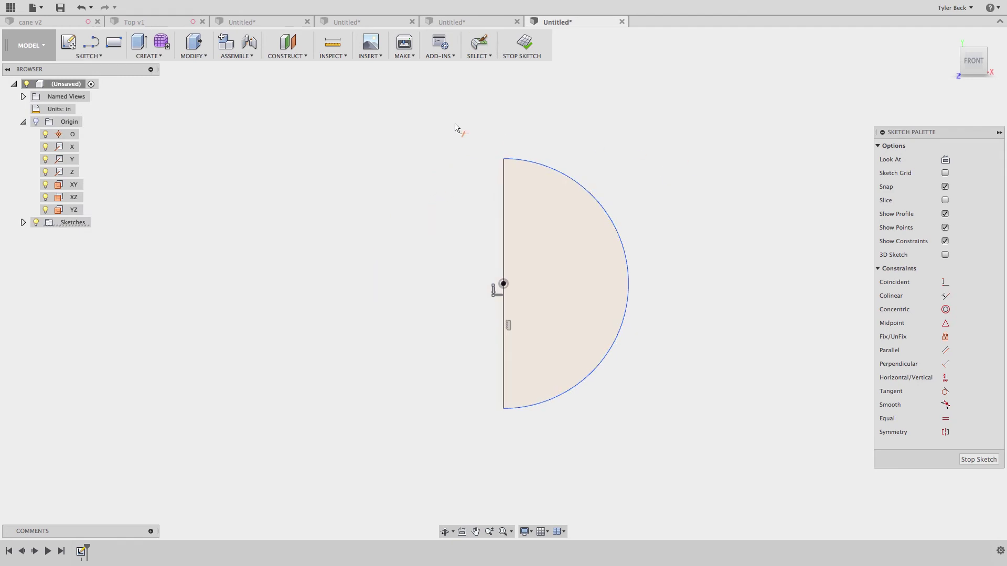
# - Revolve the half-circle profile as a new body about its vertical straight edge
pyautogui.click(141, 59)
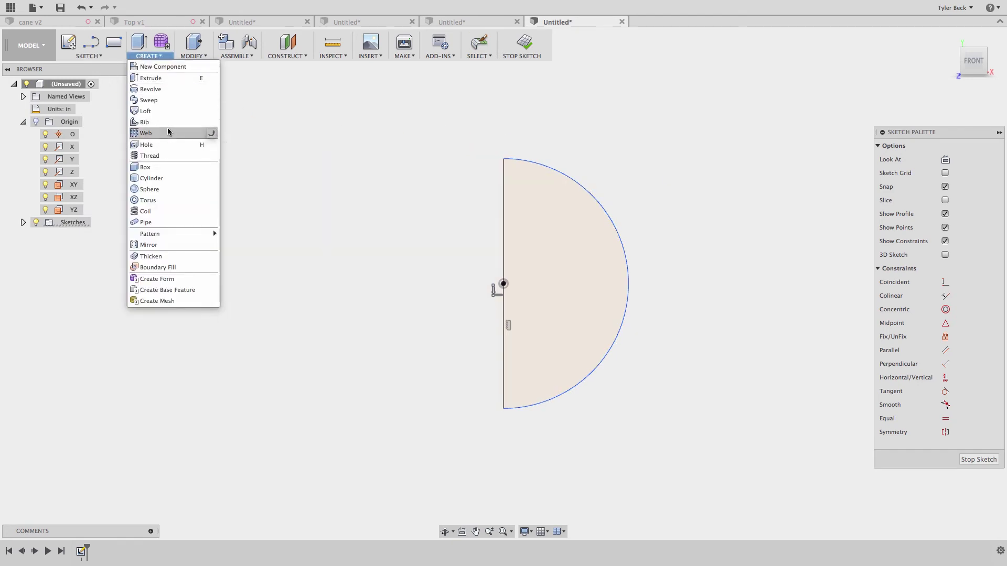
pyautogui.click(151, 90)
pyautogui.click(526, 250)
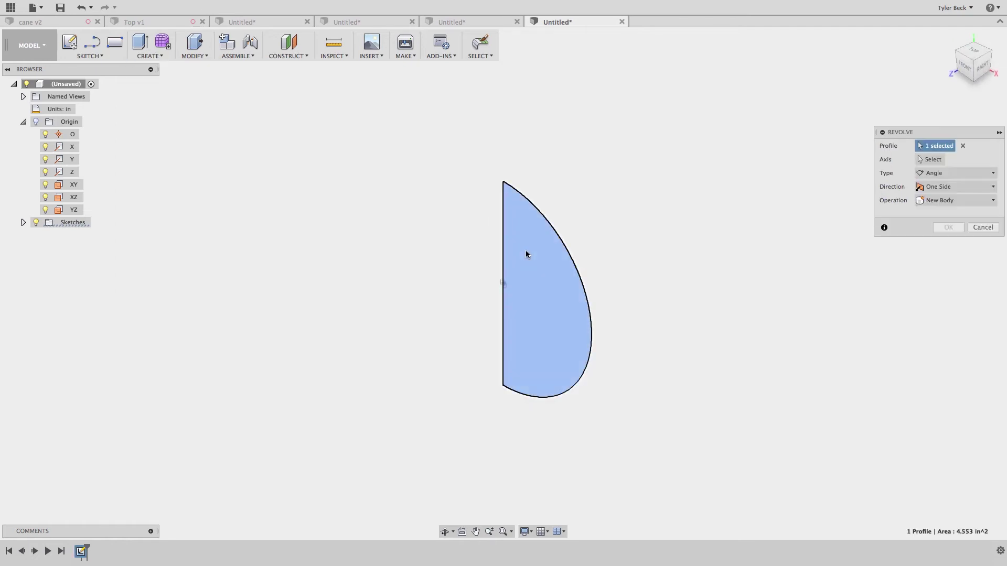
pyautogui.click(929, 159)
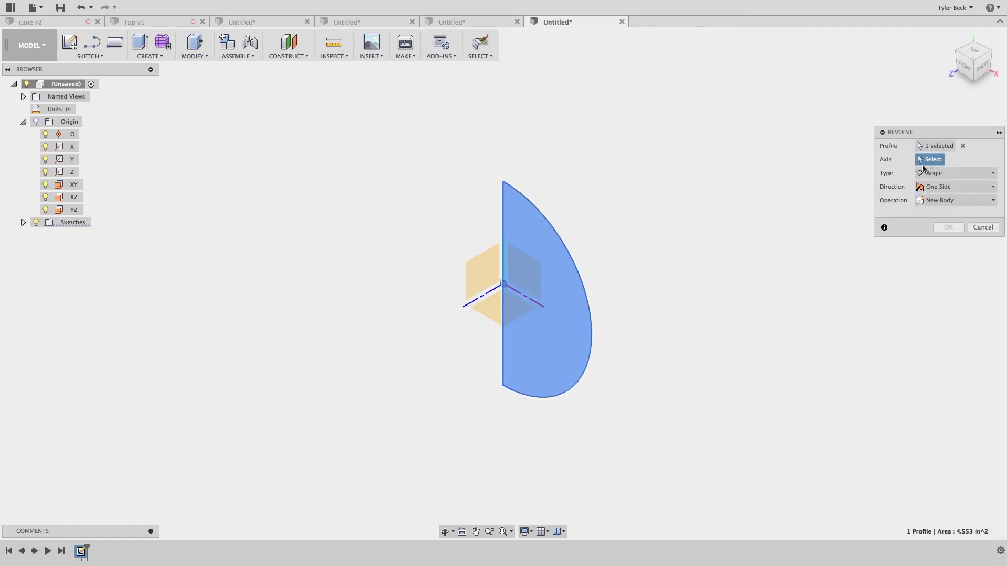
pyautogui.click(503, 229)
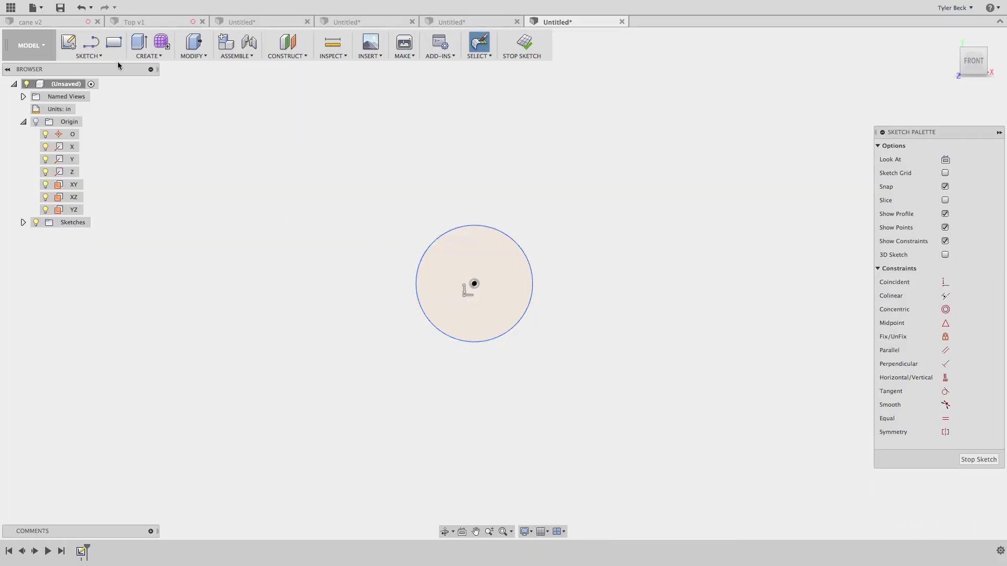
# - Draw a vertical construction line about 9.6 in long, spaced away to the left of the circle
pyautogui.click(87, 57)
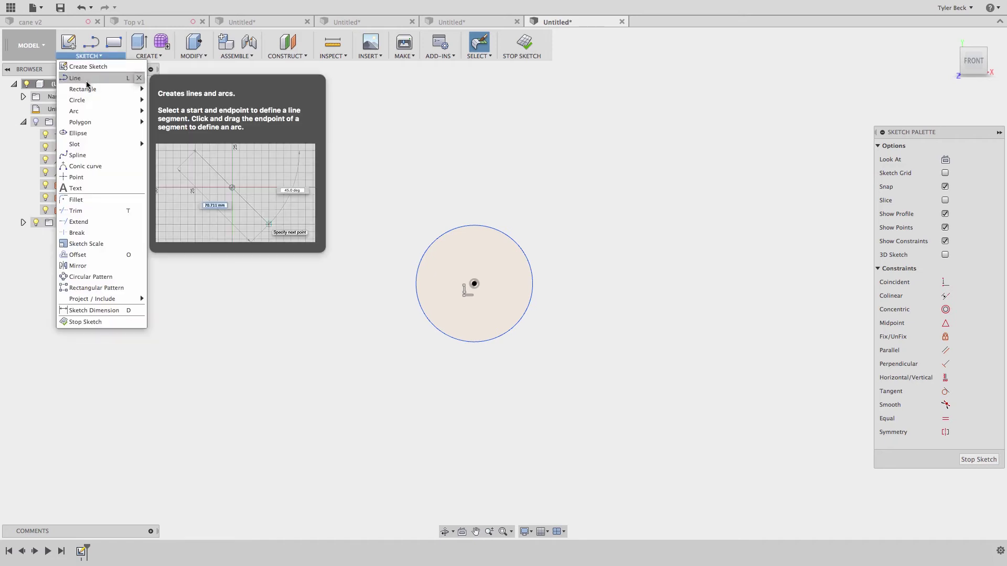
pyautogui.click(76, 78)
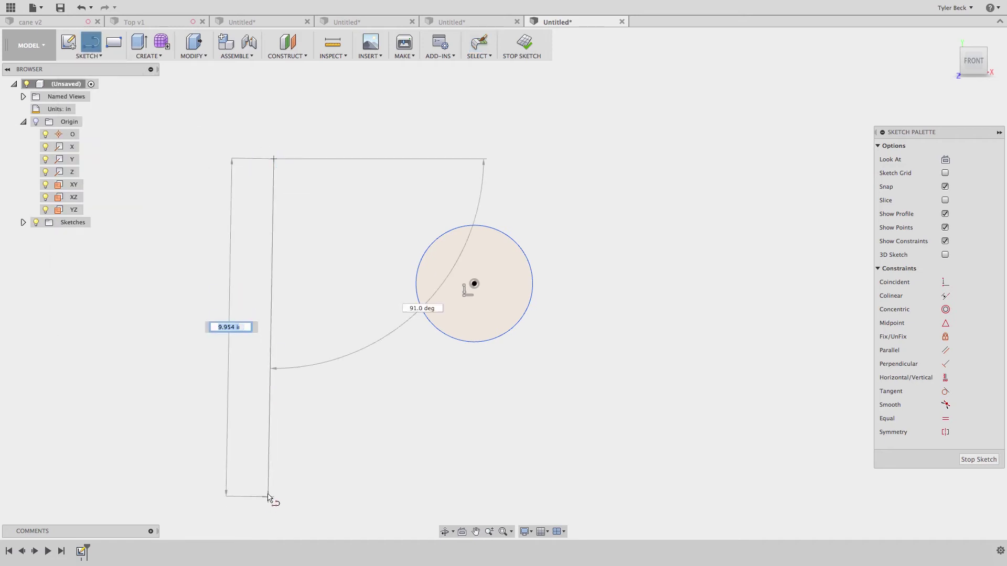
pyautogui.click(269, 489)
pyautogui.press('Escape')
pyautogui.click(270, 427)
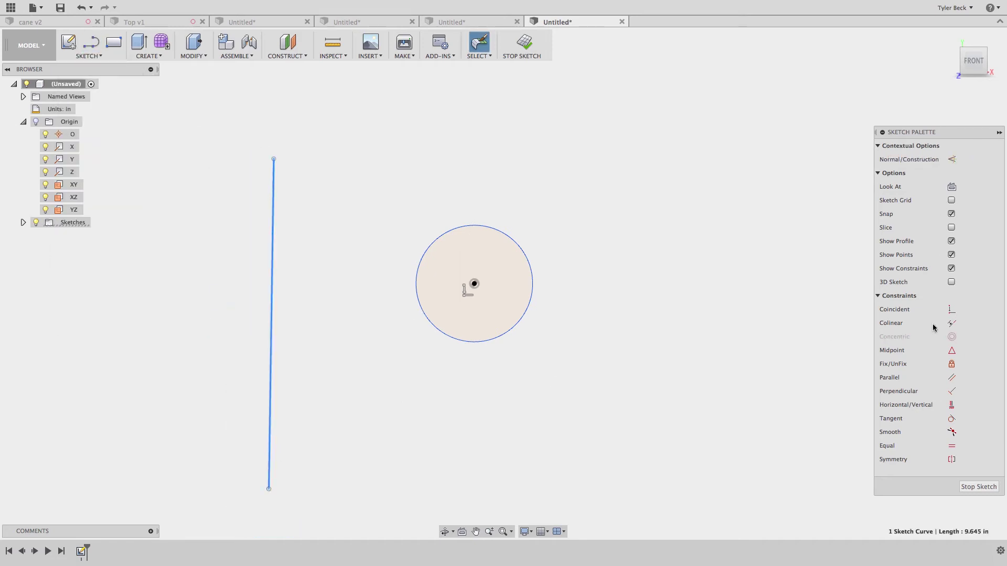
pyautogui.click(951, 404)
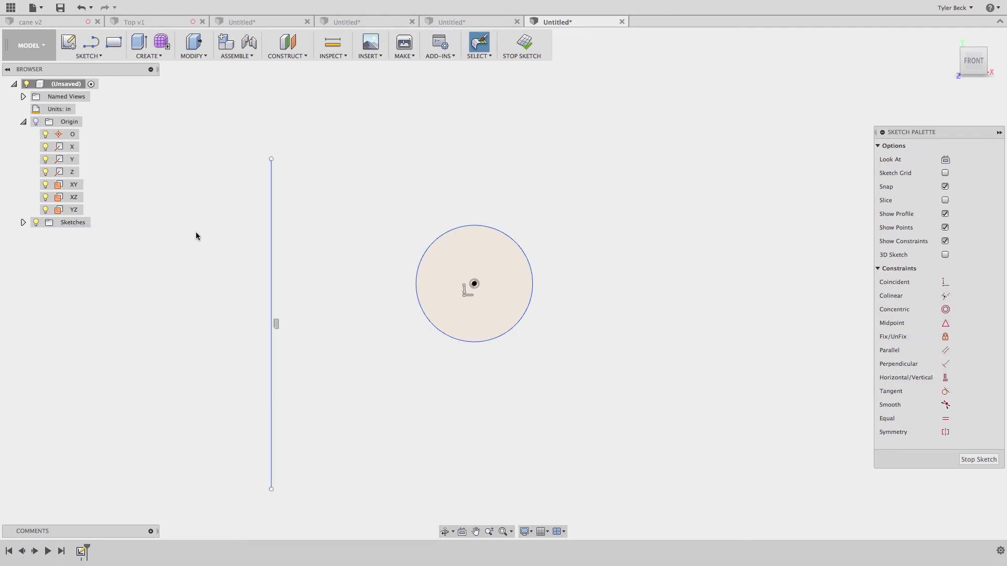
pyautogui.click(271, 240)
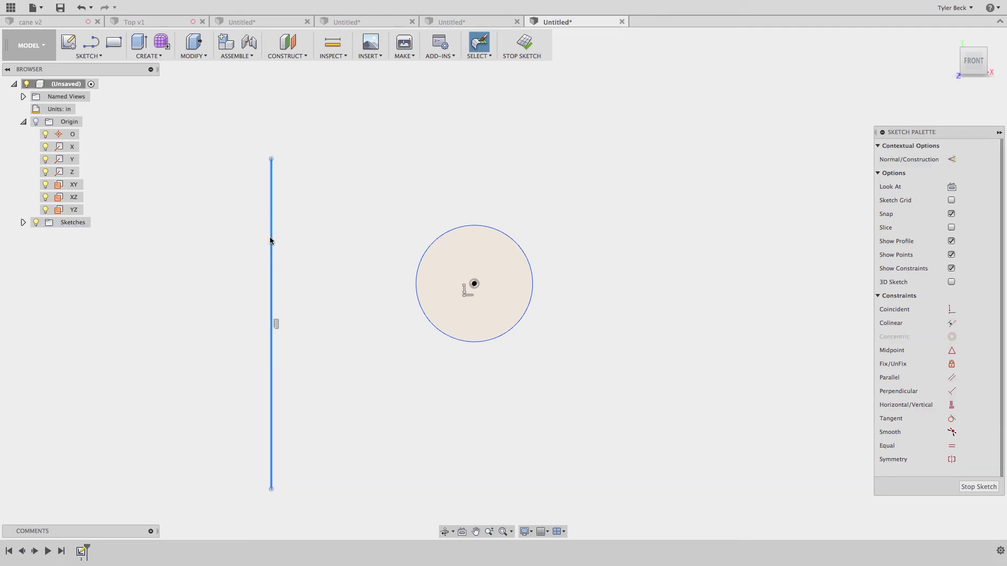
pyautogui.click(951, 159)
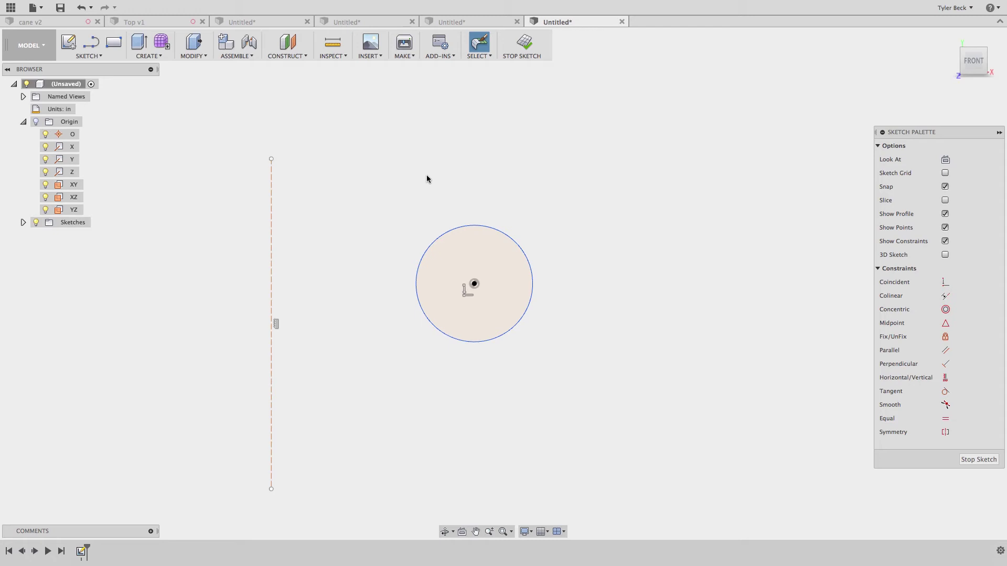
# - Revolve the circle a full 360 degrees about the vertical construction line as a new body
pyautogui.scroll(-2, 373, 190)
pyautogui.scroll(2, 373, 253)
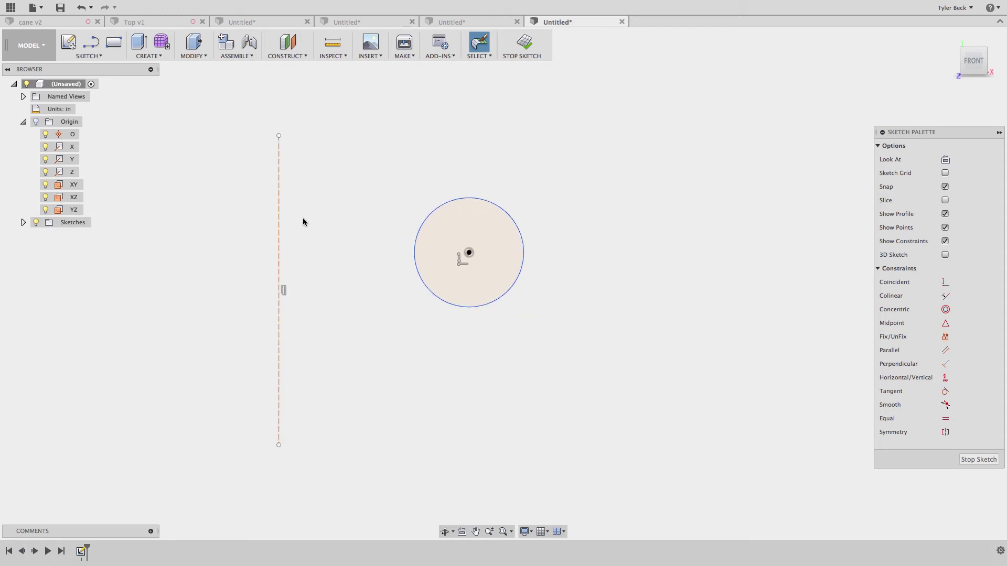
pyautogui.click(150, 56)
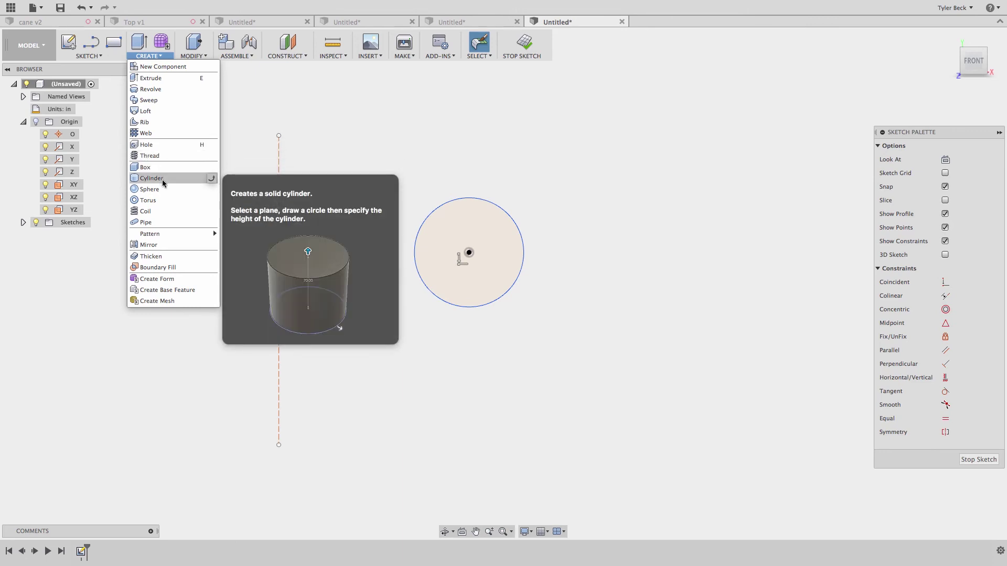
pyautogui.click(156, 90)
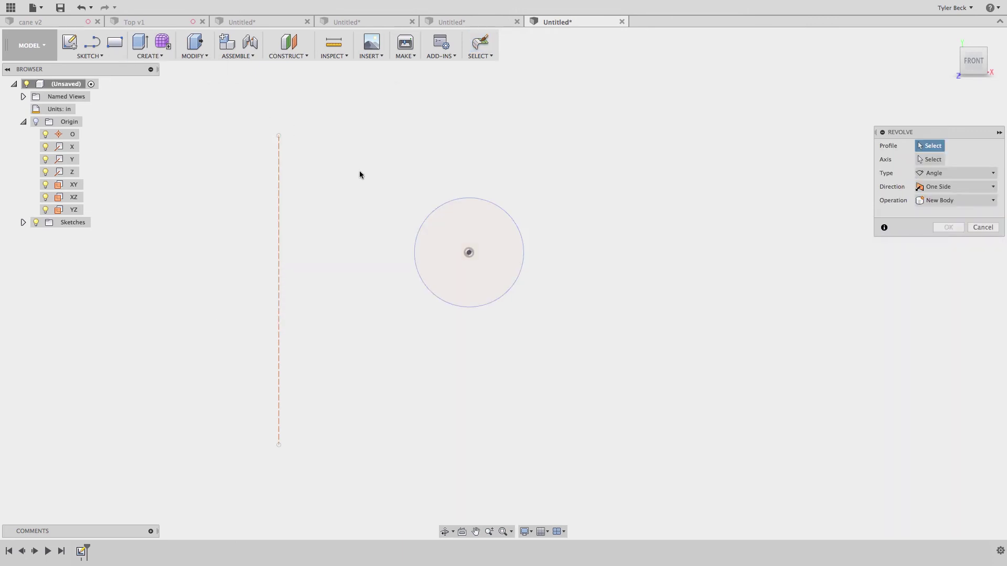
pyautogui.click(443, 213)
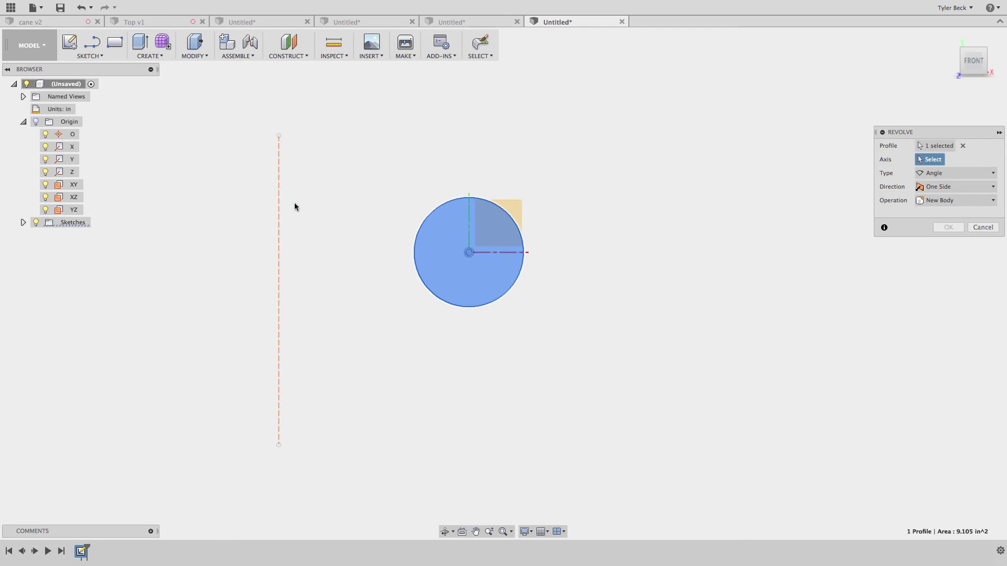
pyautogui.click(279, 205)
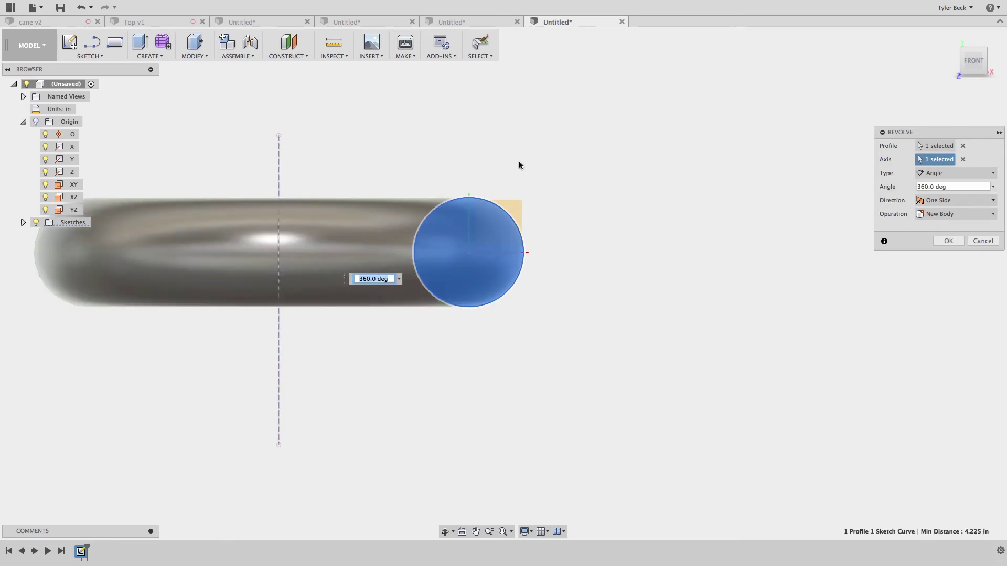
pyautogui.press('Return')
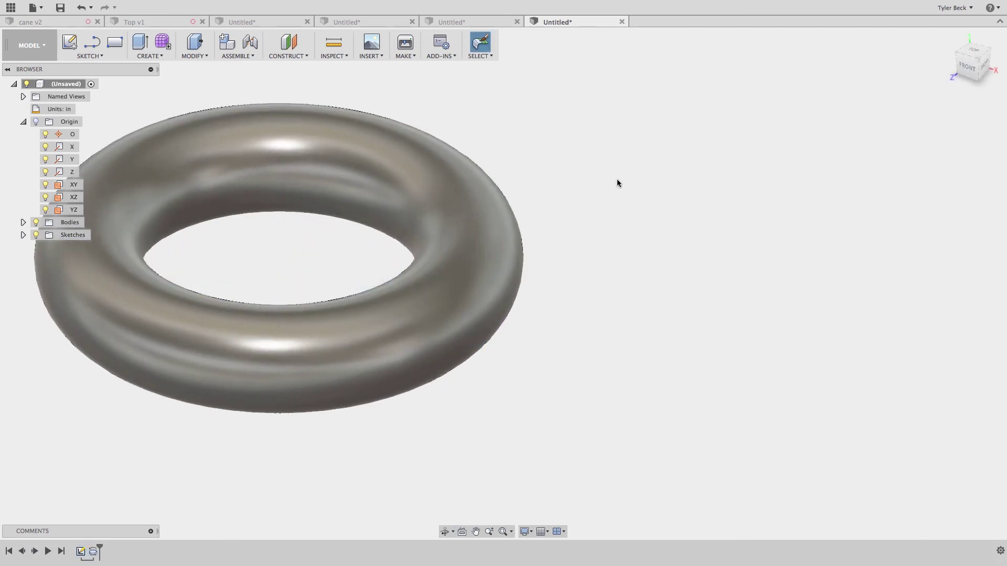
pyautogui.press('F6')
pyautogui.moveTo(510, 162)
pyautogui.keyDown('shift'); pyautogui.mouseDown(button='middle')
pyautogui.moveTo(503, 194)
pyautogui.moveTo(503, 157)
pyautogui.mouseUp(button='middle'); pyautogui.keyUp('shift')
# - Return to editing the ring's sketch and delete the circle, leaving the vertical construction line in place
pyautogui.hotkey('ctrl', 'z')
pyautogui.rightClick(273, 417)
pyautogui.press('Escape')
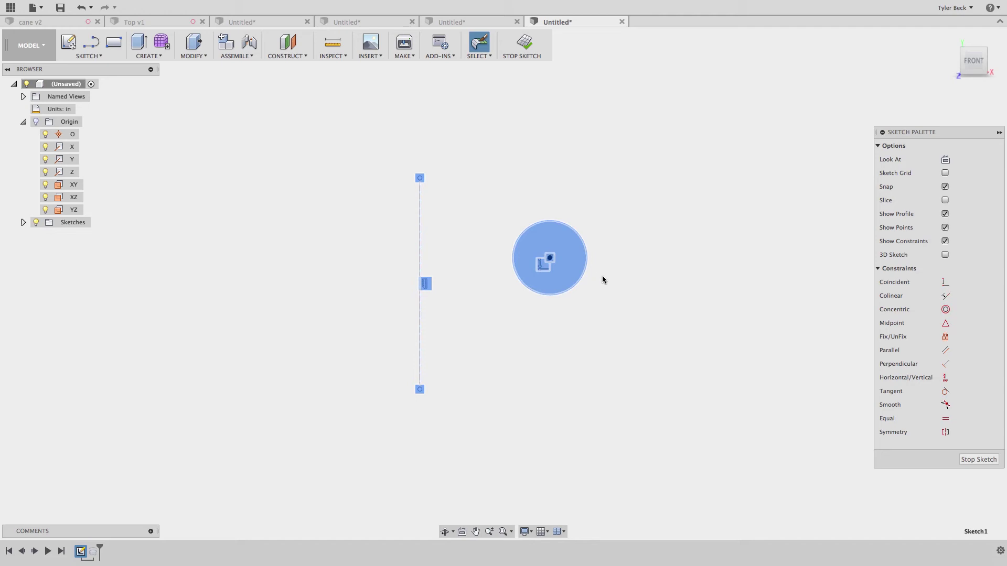
pyautogui.click(598, 280)
pyautogui.scroll(3, 566, 280)
pyautogui.scroll(1, 563, 259)
pyautogui.click(484, 249)
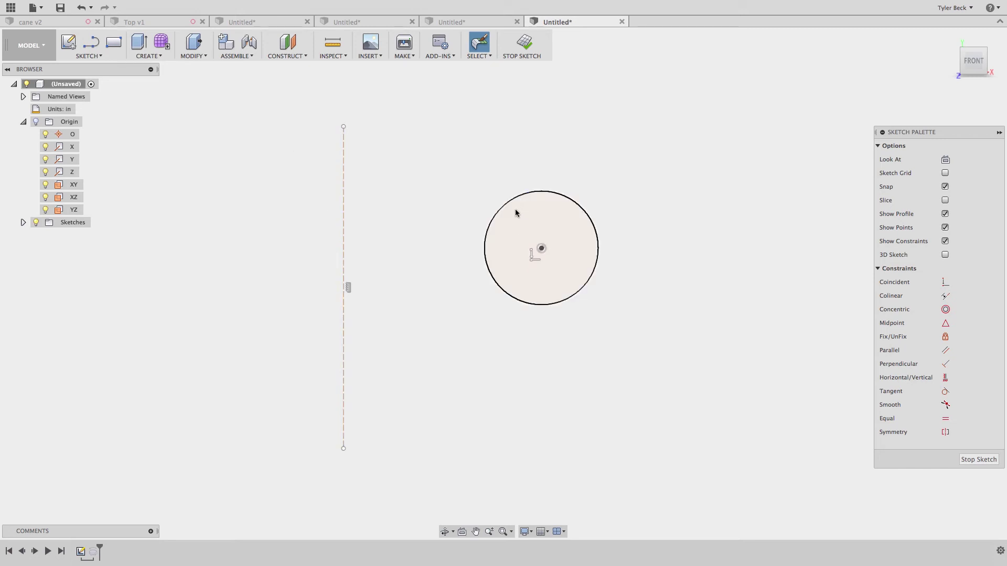
pyautogui.click(526, 194)
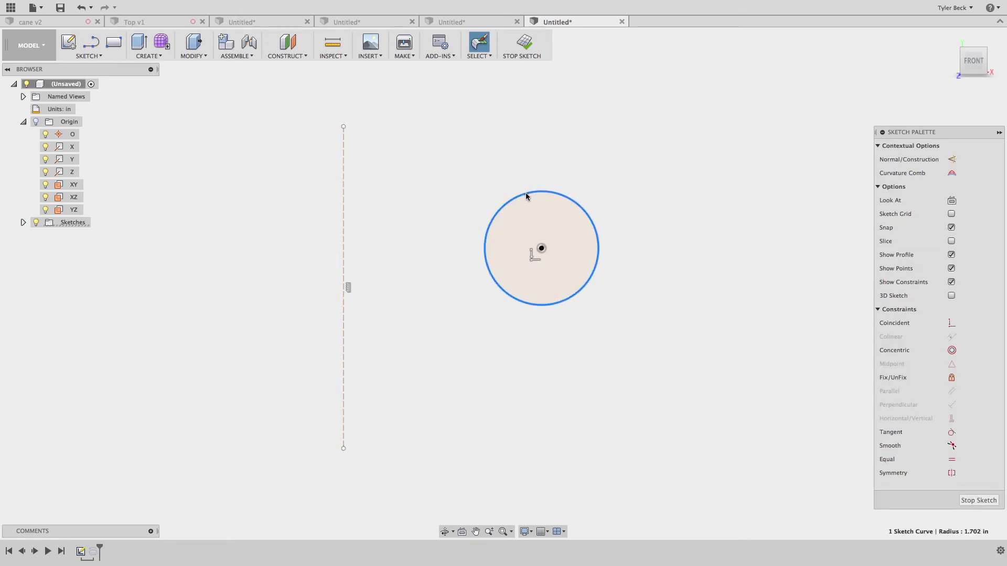
pyautogui.press('Delete')
# - Sketch a sideways U from two short horizontal lines joined by a tangent half-circle arc, with its open end facing the construction line
pyautogui.press('l')
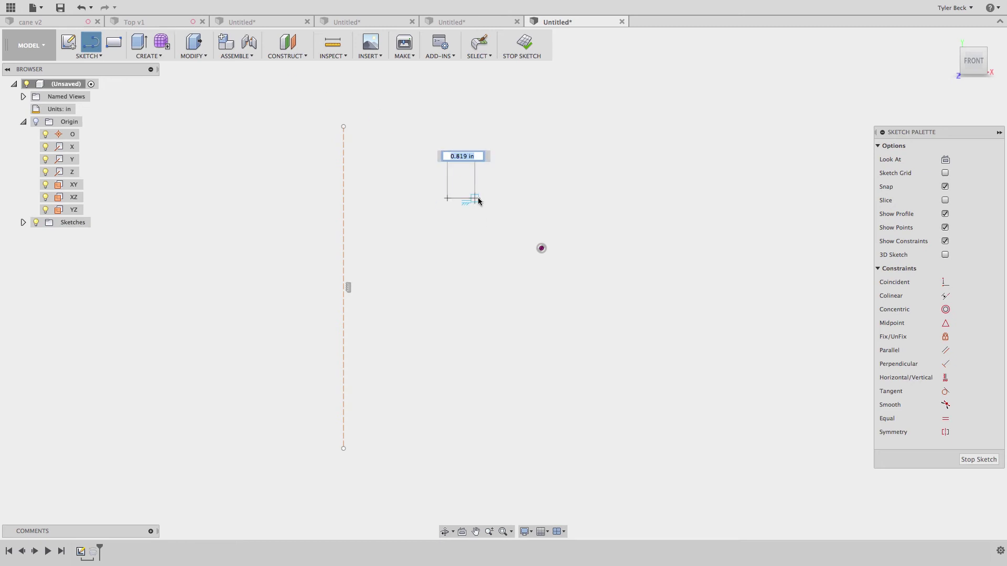
pyautogui.moveTo(475, 198)
pyautogui.mouseDown()
pyautogui.moveTo(490, 292)
pyautogui.moveTo(474, 294)
pyautogui.mouseUp()
pyautogui.doubleClick(451, 294)
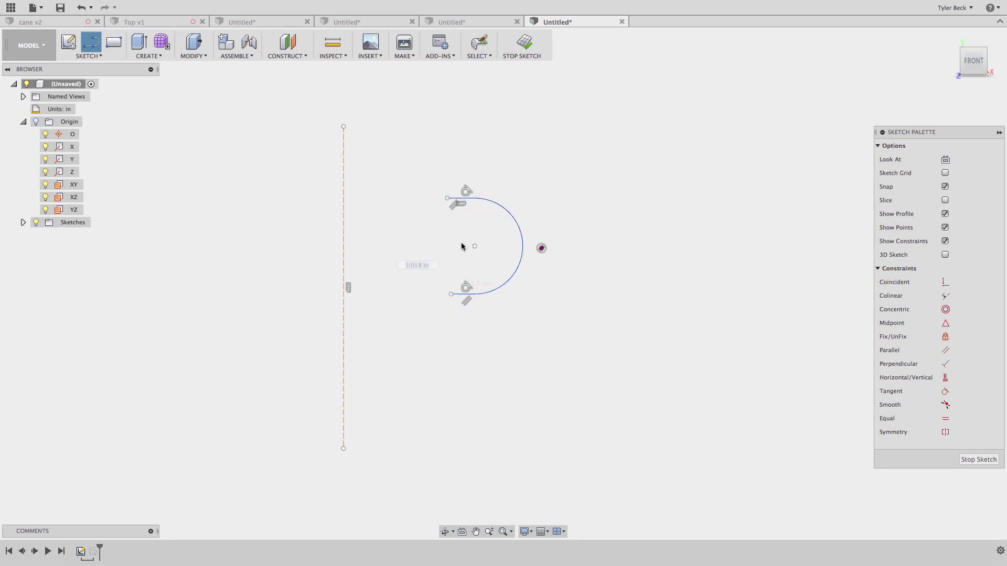
pyautogui.press('Escape')
# - Offset the whole U-shaped chain inward by 0.157 in
pyautogui.click(89, 55)
pyautogui.click(112, 255)
pyautogui.click(472, 207)
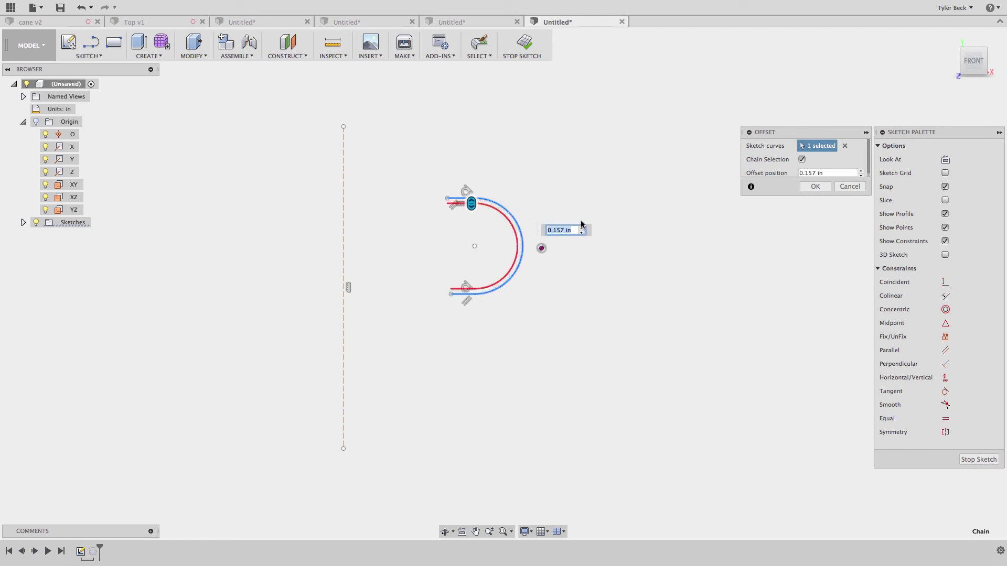
pyautogui.press('Return')
pyautogui.scroll(3, 472, 215)
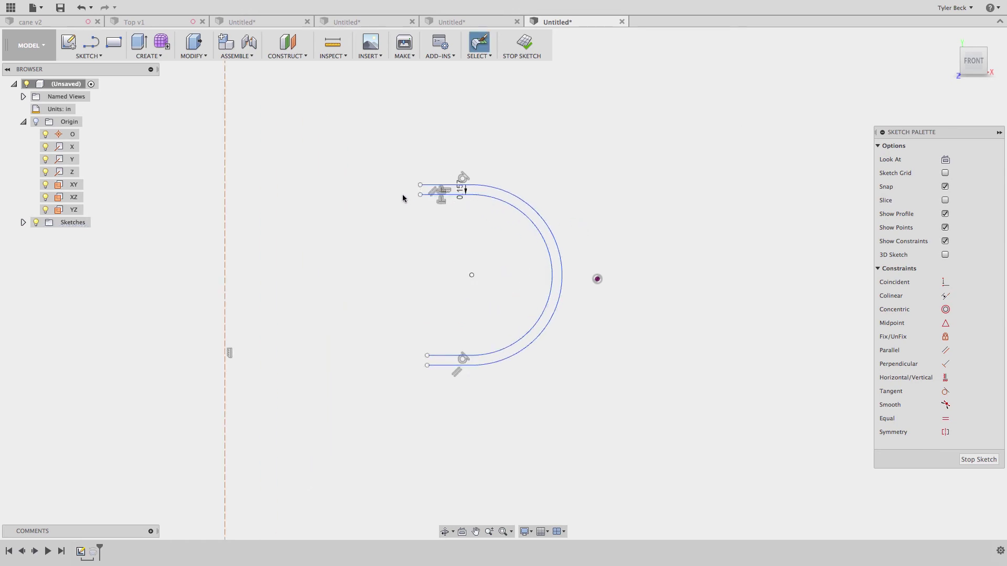
# - Close both open ends of the offset U with short lines between the outer and inner endpoints
pyautogui.press('s')
pyautogui.click(392, 214)
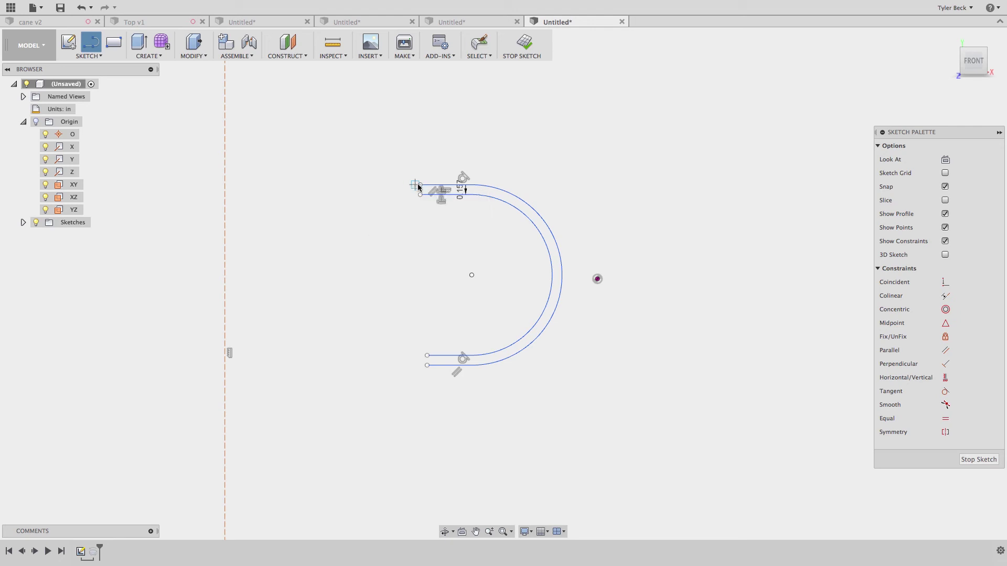
pyautogui.click(420, 185)
pyautogui.click(420, 194)
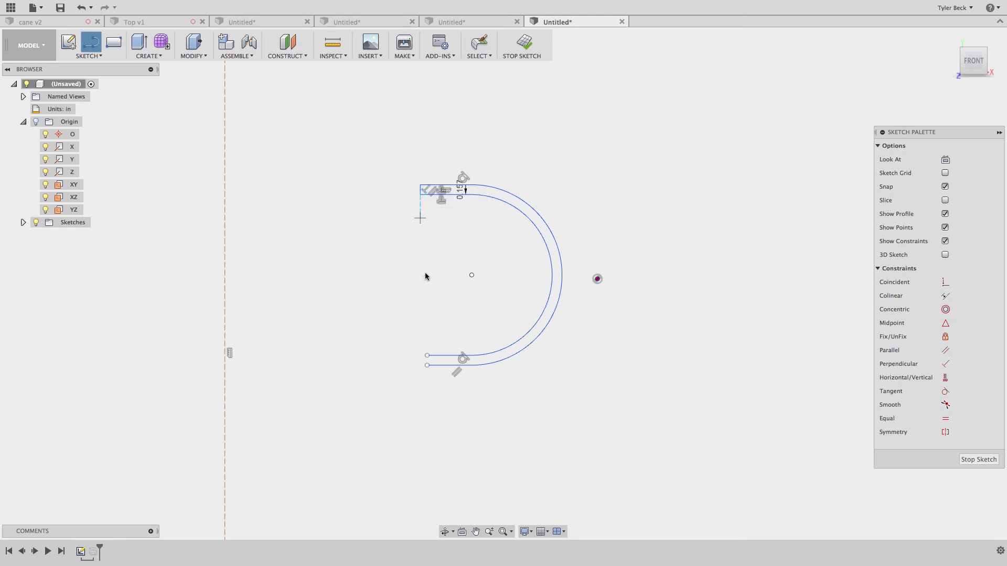
pyautogui.click(428, 356)
pyautogui.click(427, 366)
pyautogui.press('Escape')
pyautogui.scroll(-3, 429, 294)
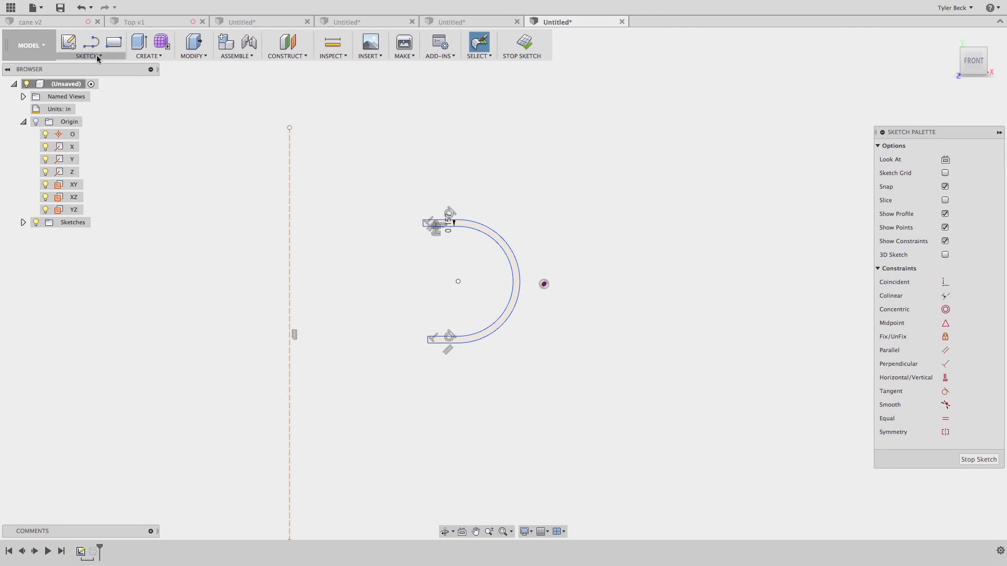
# - Revolve the thin U-shaped profile 360 degrees about the vertical construction line as a new body and view the hollow ring from above
pyautogui.click(138, 56)
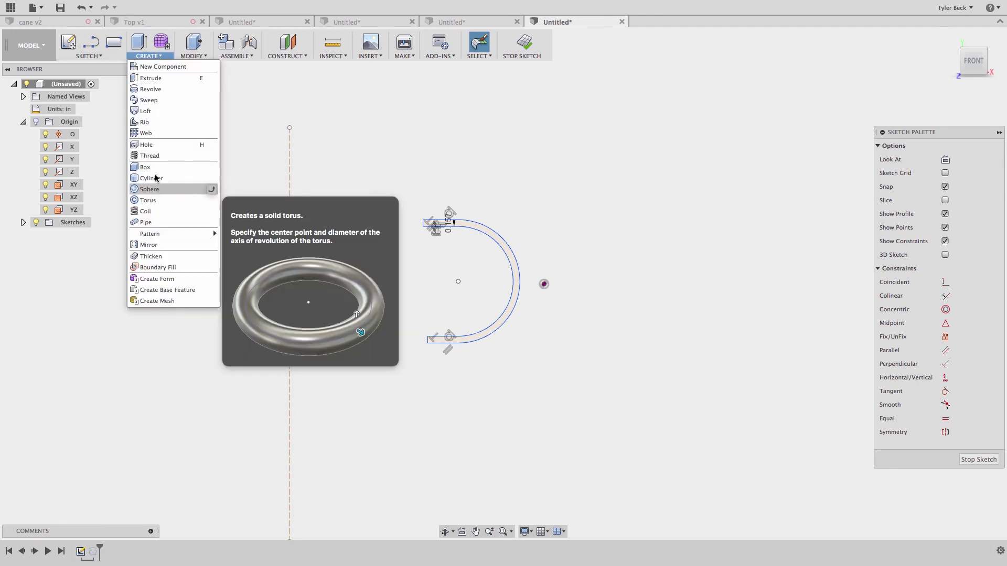
pyautogui.press('Escape')
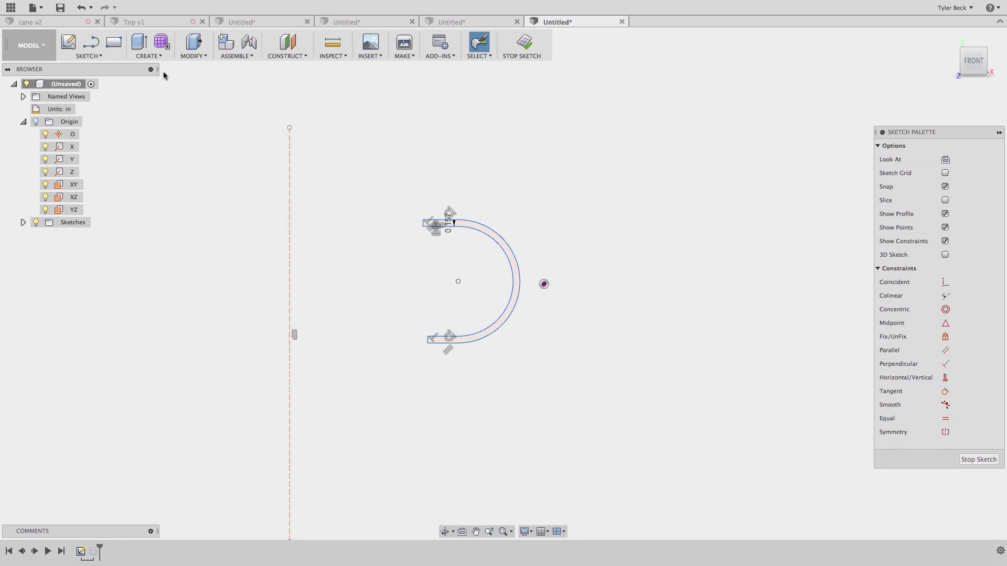
pyautogui.click(148, 56)
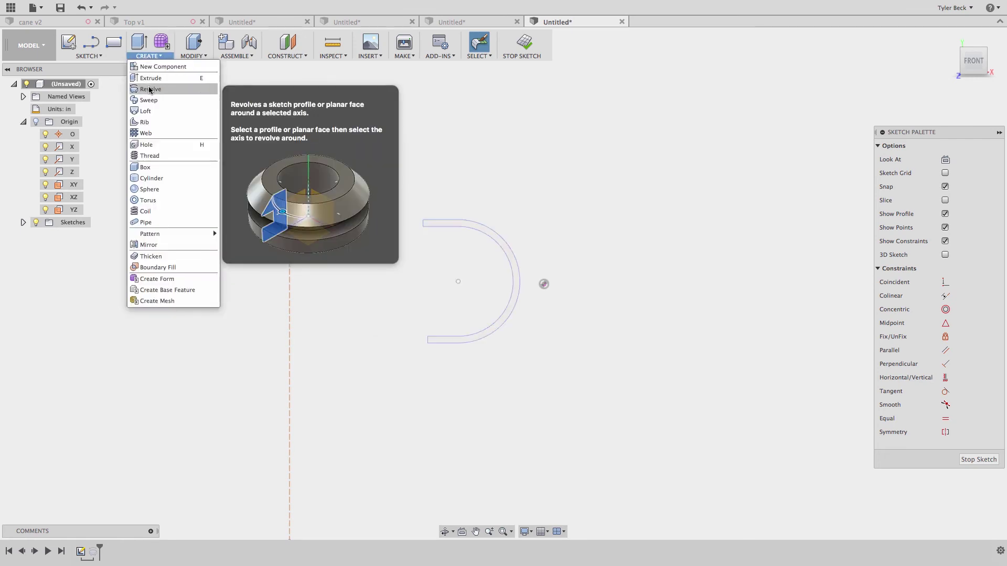
pyautogui.click(149, 85)
pyautogui.click(467, 224)
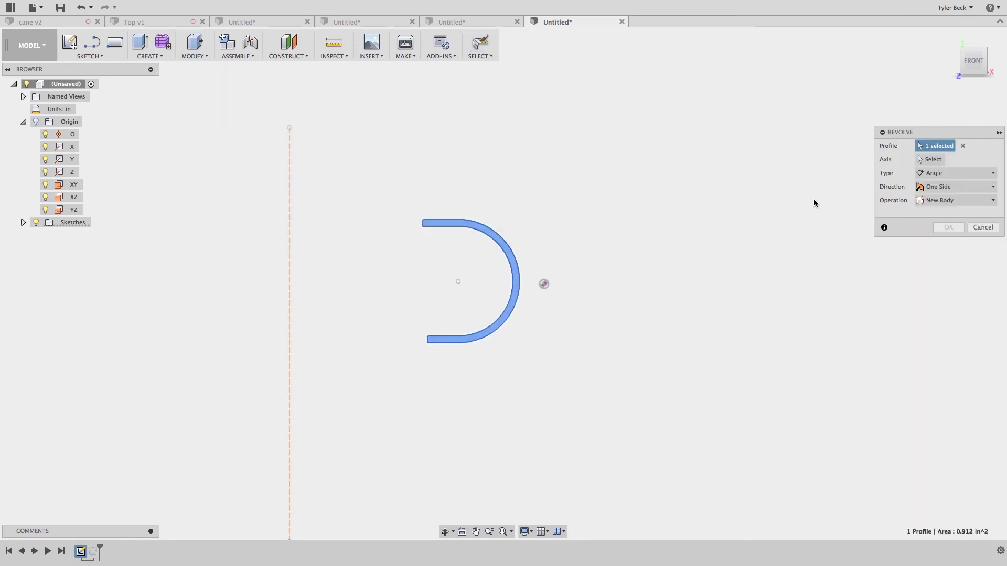
pyautogui.click(936, 160)
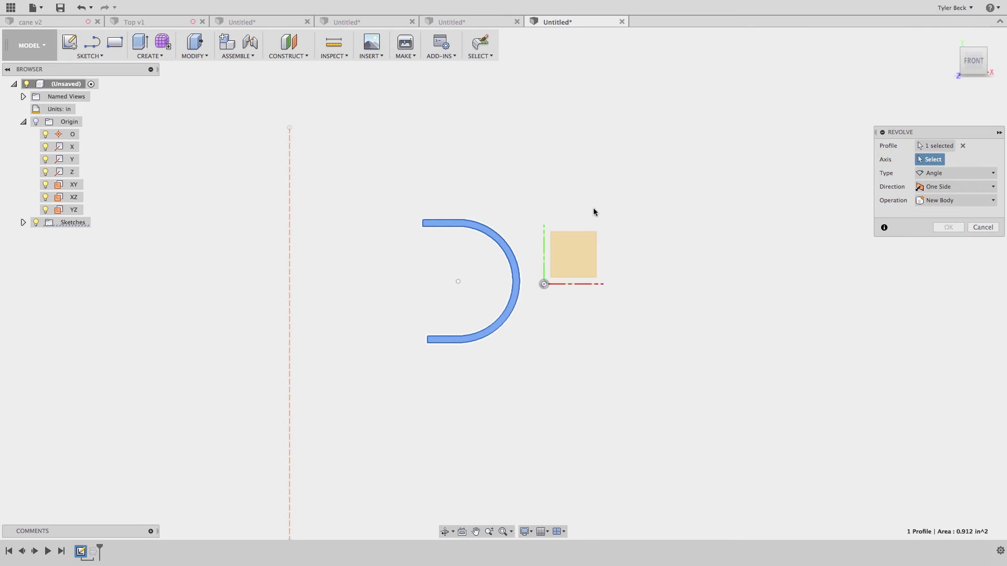
pyautogui.click(289, 239)
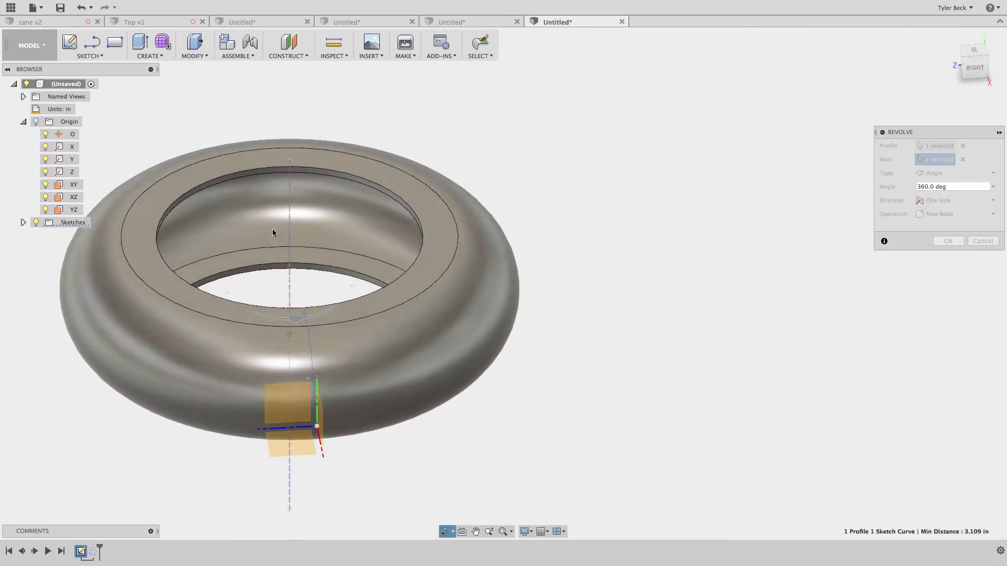
pyautogui.keyDown('shift'); pyautogui.moveTo(272, 228); pyautogui.dragTo(386, 216, button='middle'); pyautogui.keyUp('shift')
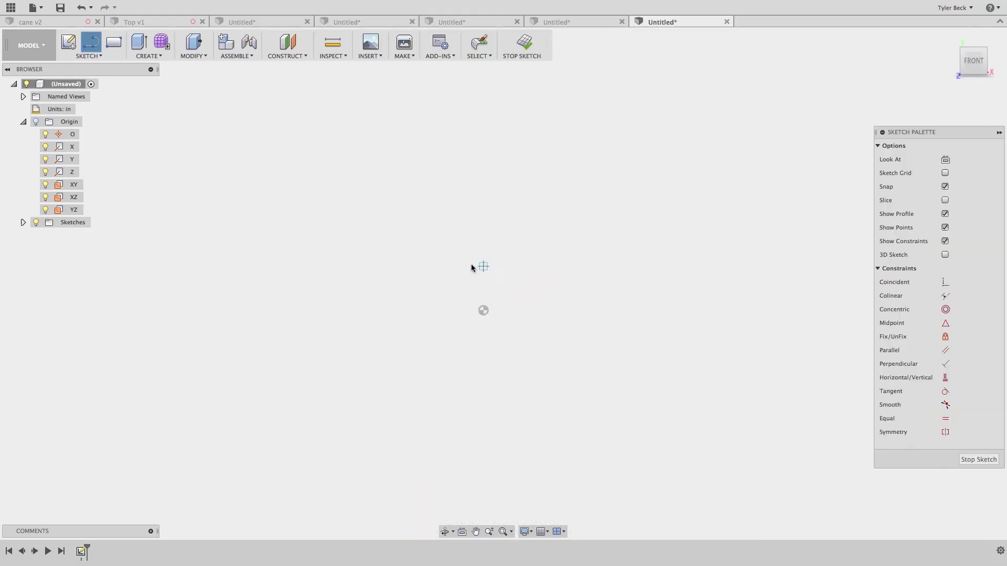
# - Draw a closed L-shaped stepped profile starting and ending at the origin, with its vertical left side about 1.6 in long
pyautogui.click(483, 310)
pyautogui.click(571, 310)
pyautogui.click(571, 244)
pyautogui.click(513, 244)
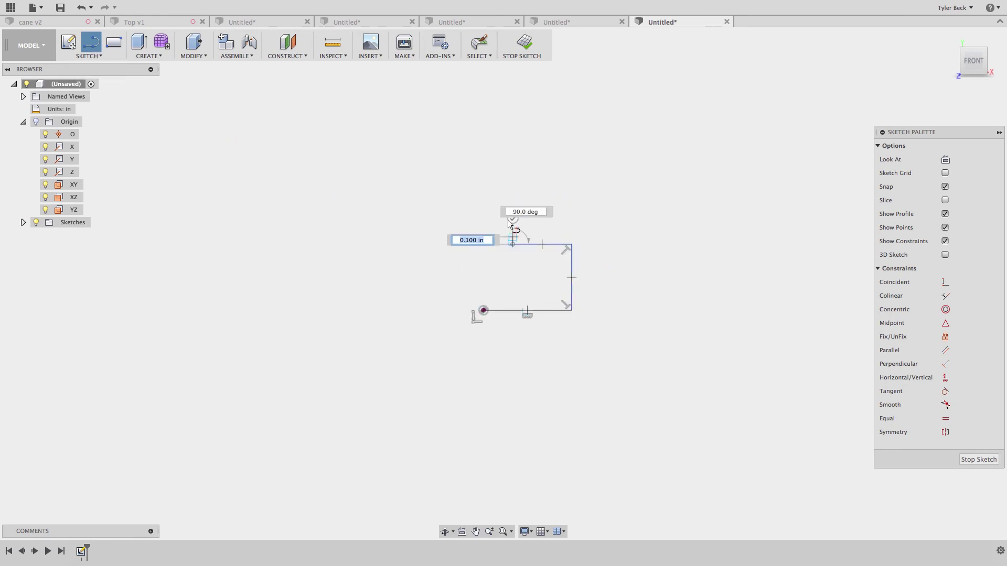
pyautogui.click(513, 193)
pyautogui.click(483, 193)
pyautogui.click(484, 311)
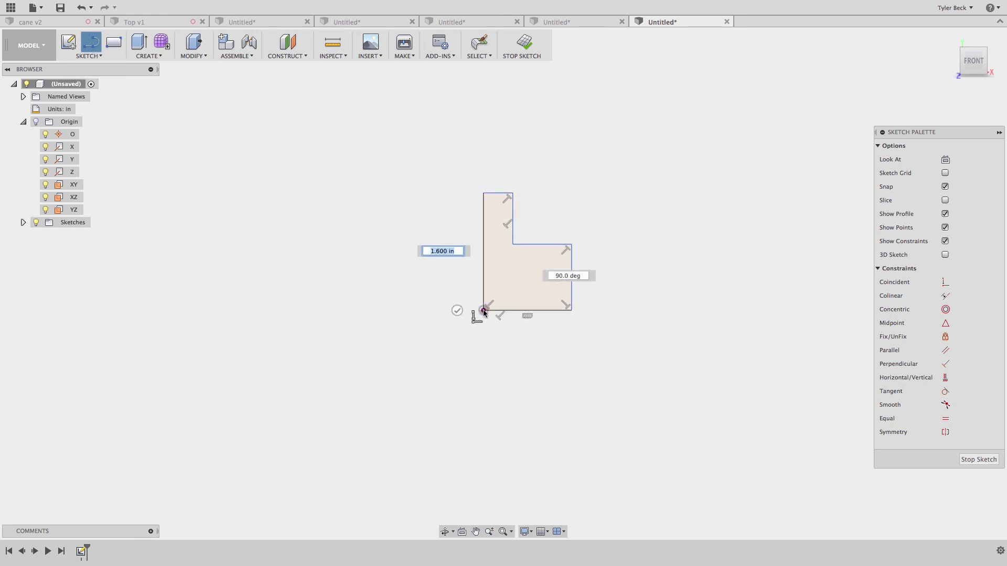
pyautogui.press('Escape')
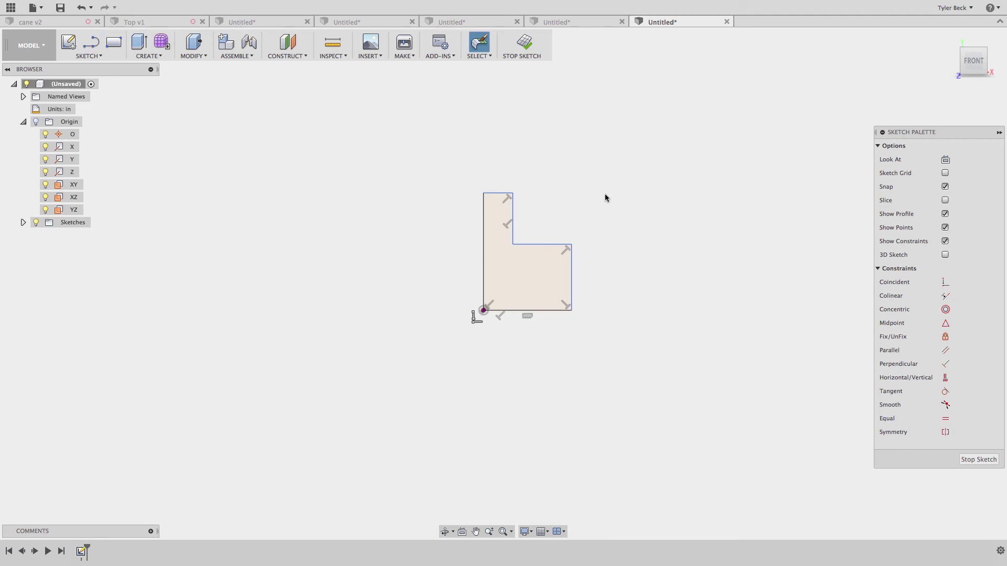
# - Draw a vertical line spaced to the left of the L-shaped profile, extending beyond it at both ends, and convert it to construction
pyautogui.scroll(3, 517, 265)
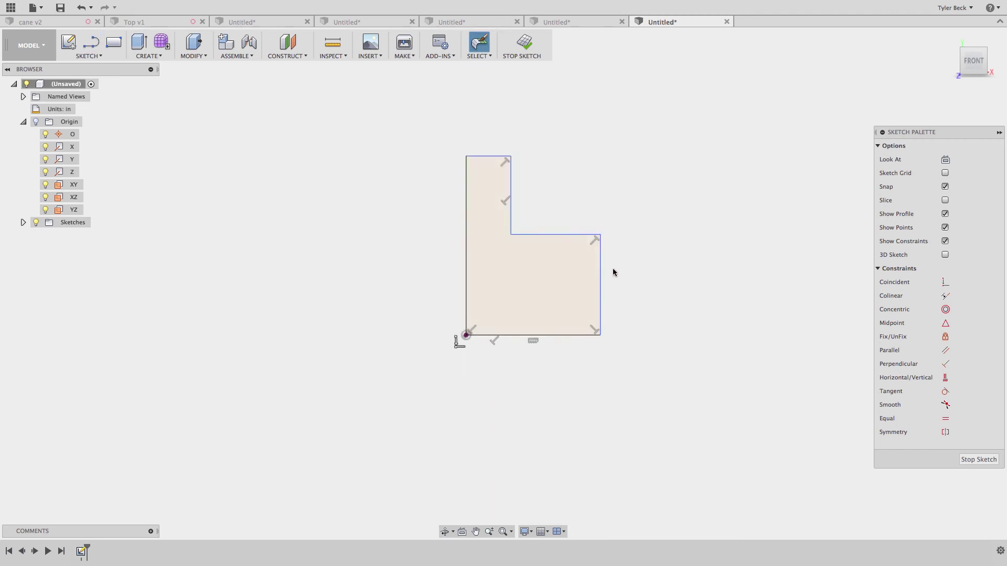
pyautogui.click(92, 43)
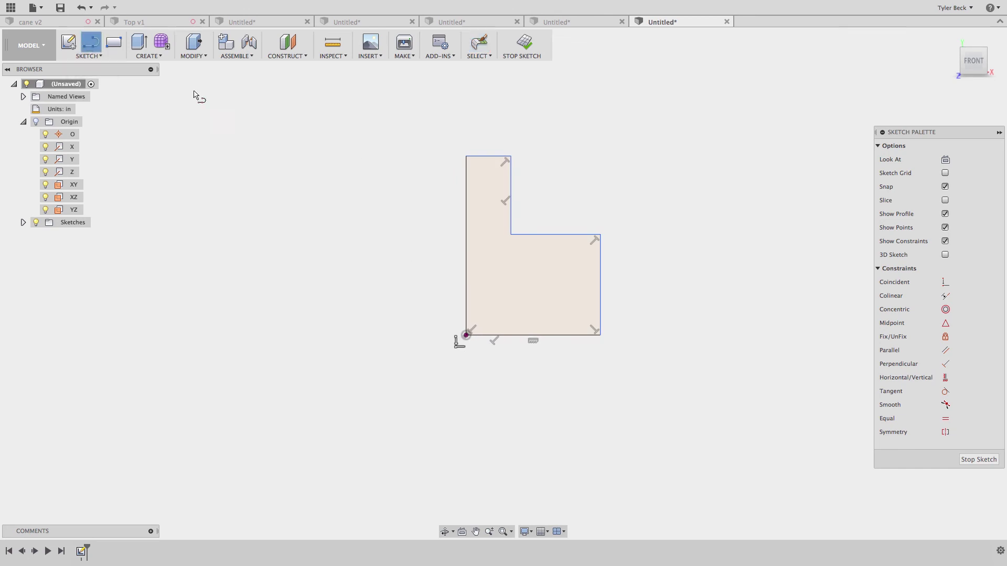
pyautogui.click(416, 118)
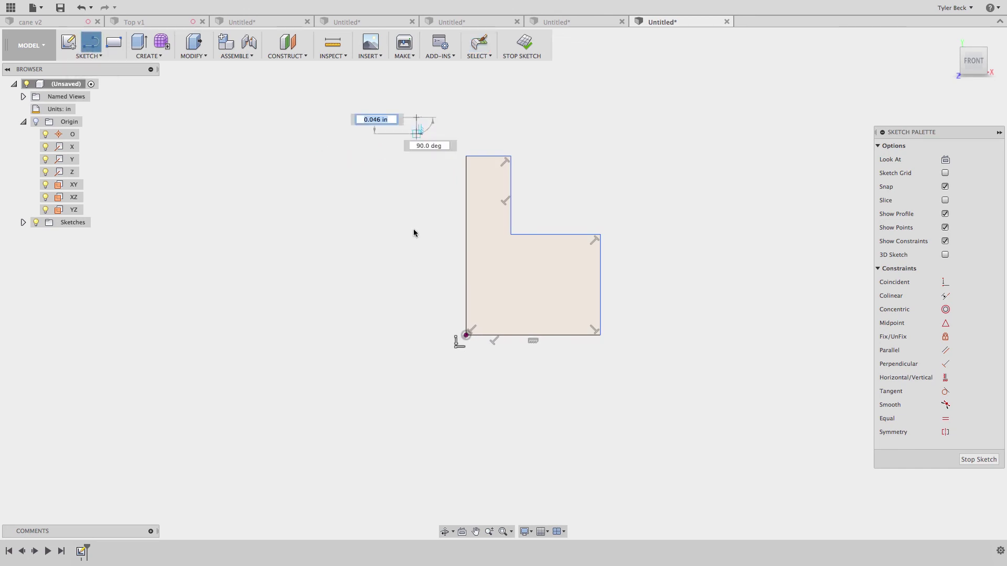
pyautogui.click(417, 425)
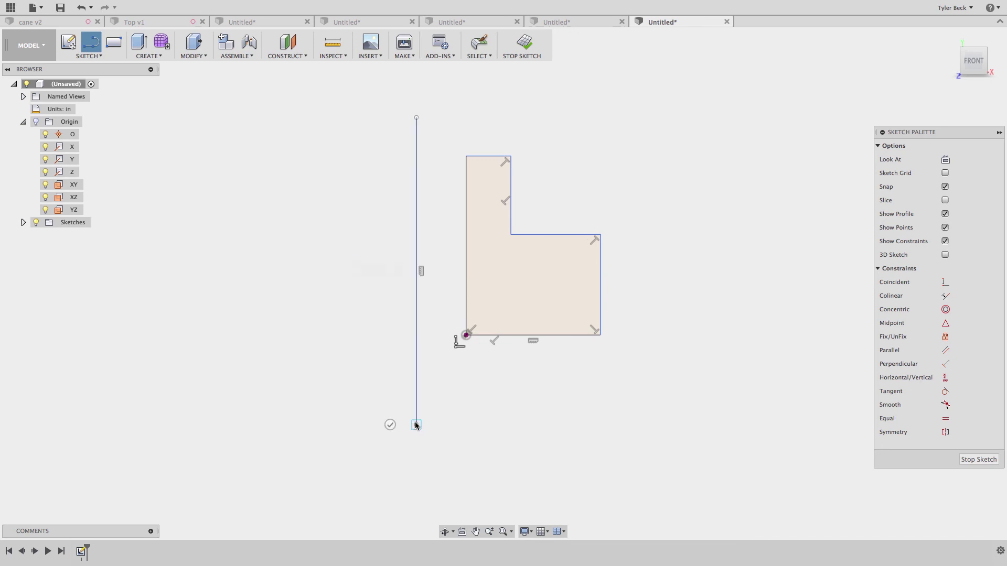
pyautogui.press('Escape')
pyautogui.click(417, 232)
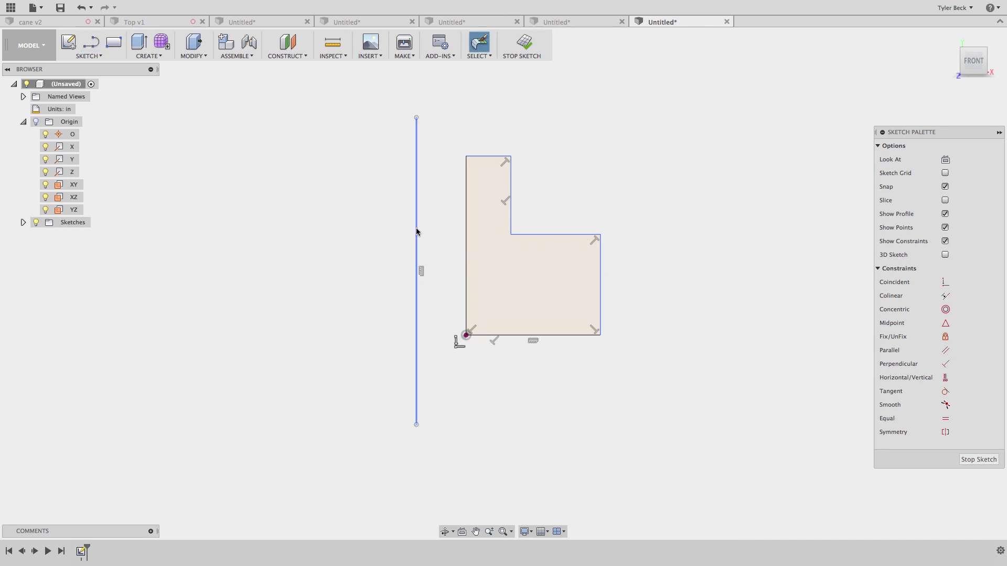
pyautogui.click(951, 158)
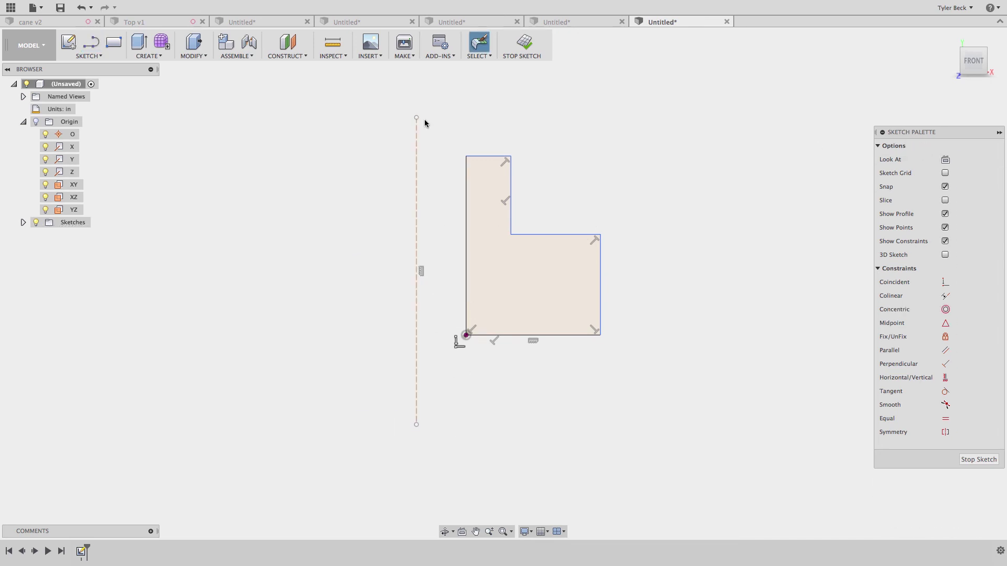
pyautogui.press('d')
# - Revolve the L-shaped profile a full turn about the offset vertical construction line as a new body and view it from above at an angle
pyautogui.click(149, 55)
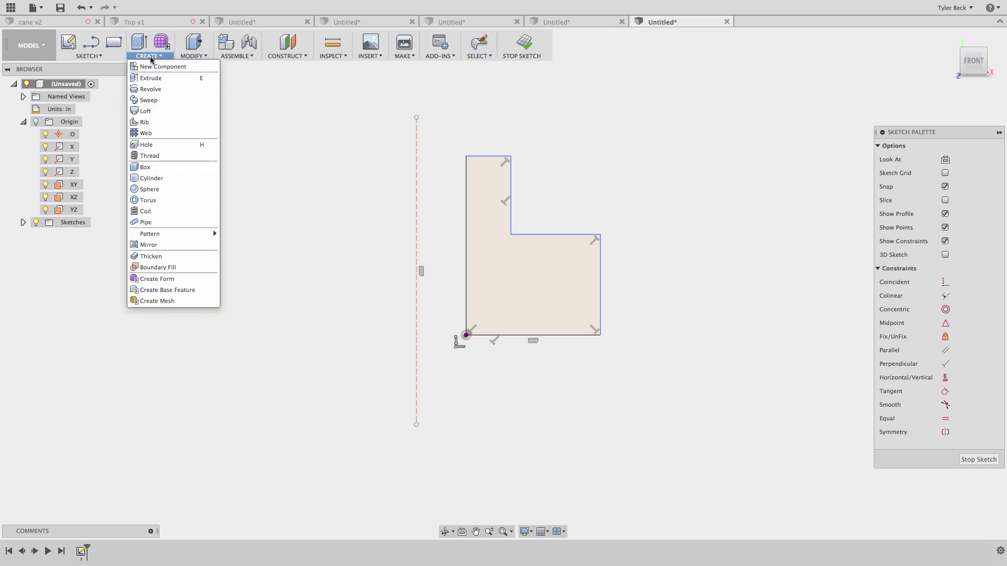
pyautogui.click(163, 87)
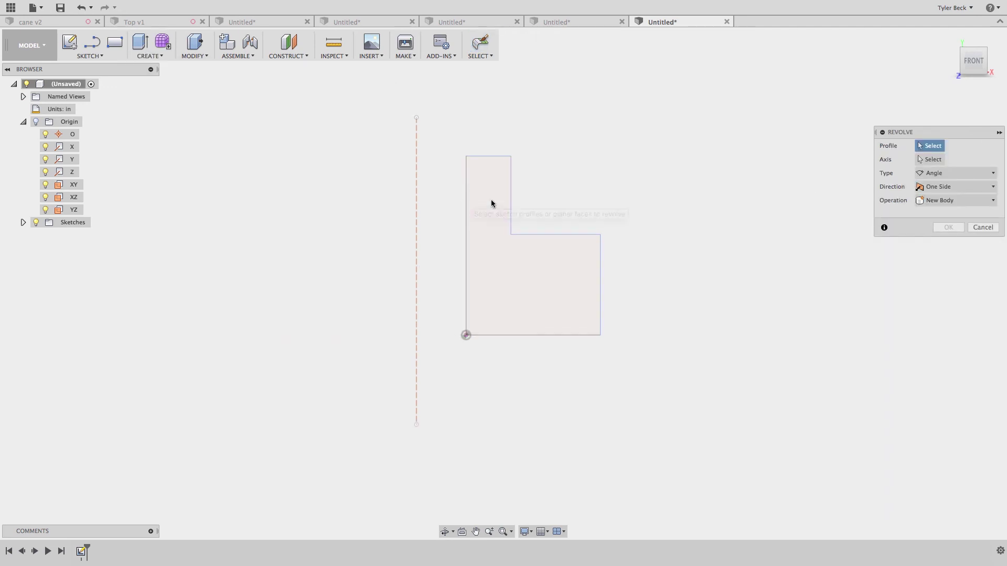
pyautogui.click(929, 159)
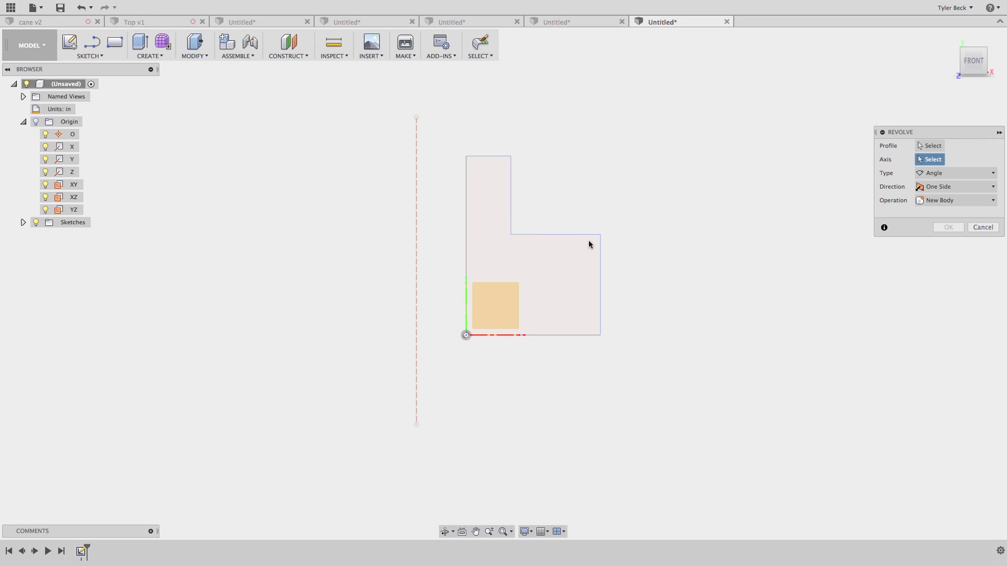
pyautogui.click(540, 278)
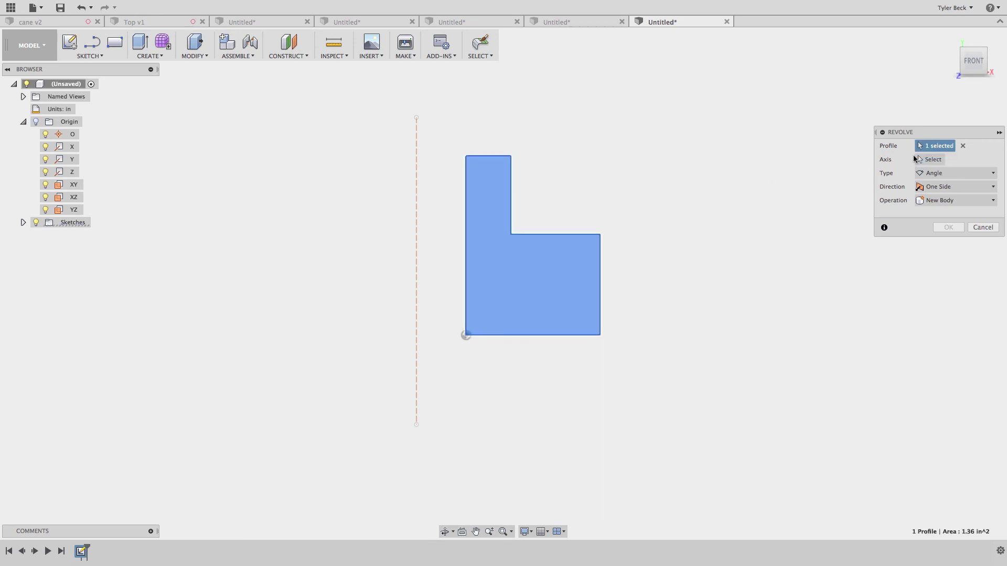
pyautogui.click(417, 215)
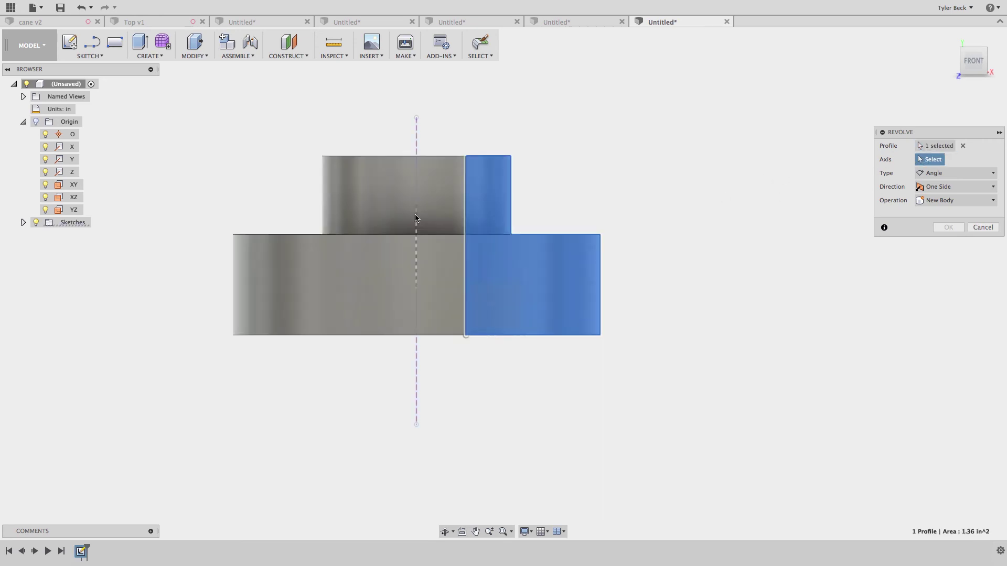
pyautogui.keyDown('shift'); pyautogui.moveTo(591, 178); pyautogui.dragTo(625, 178, button='middle'); pyautogui.keyUp('shift')
pyautogui.press('Return')
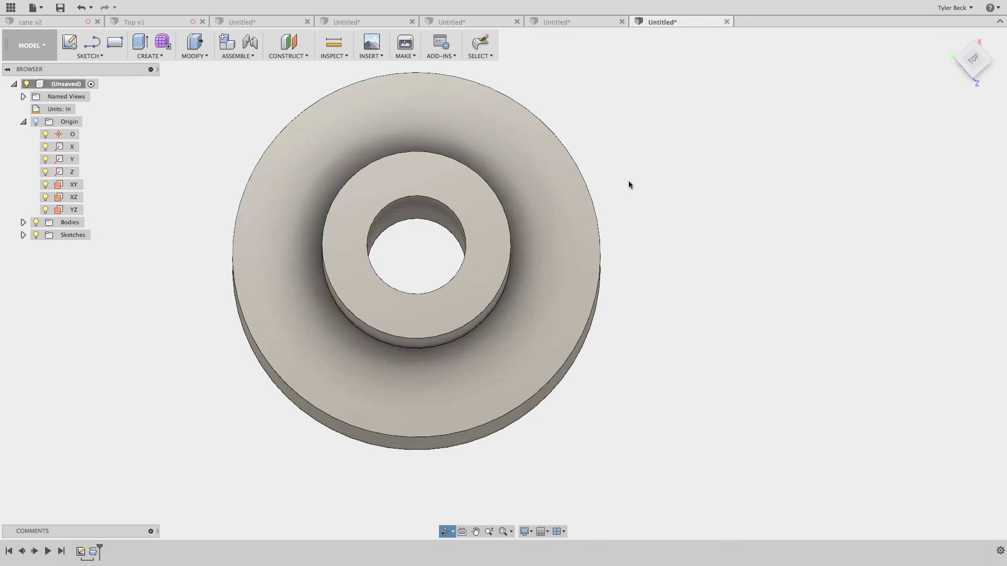
pyautogui.keyDown('shift'); pyautogui.moveTo(656, 216); pyautogui.dragTo(625, 193, button='middle'); pyautogui.keyUp('shift')
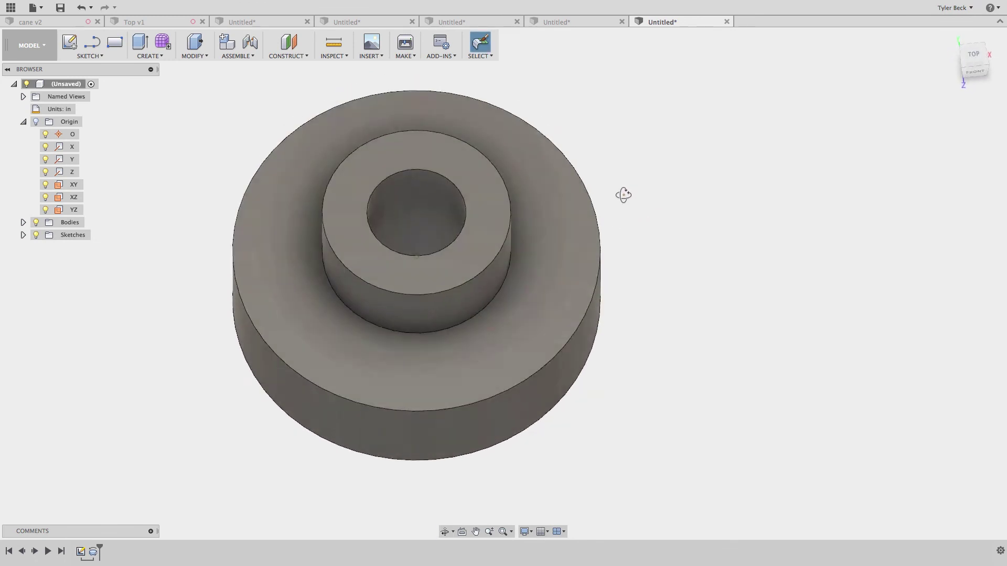
# - Sketch a small circle of about 0.18 sq in on the upper face of the wide flange, between the hub and the outer rim
pyautogui.click(557, 224)
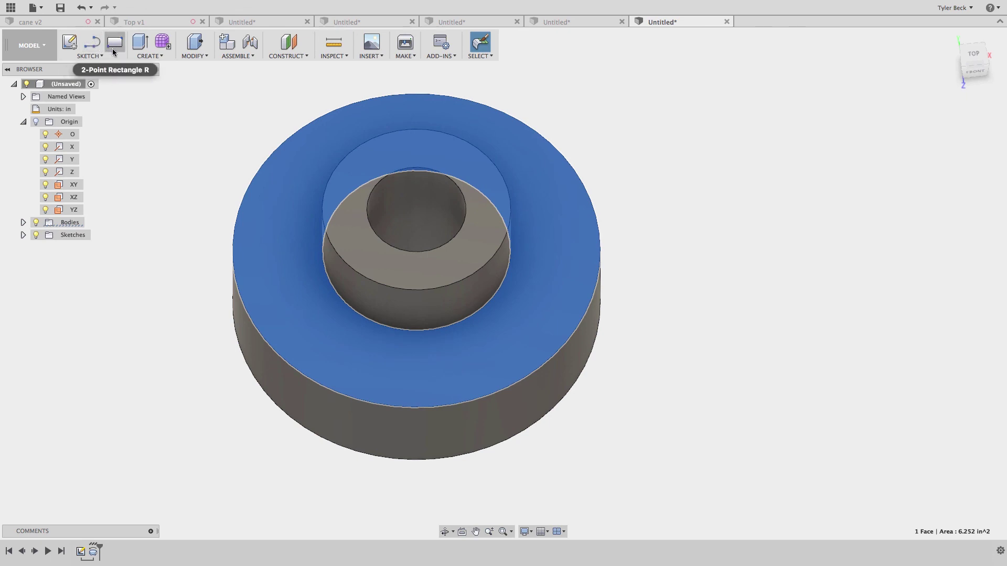
pyautogui.click(245, 122)
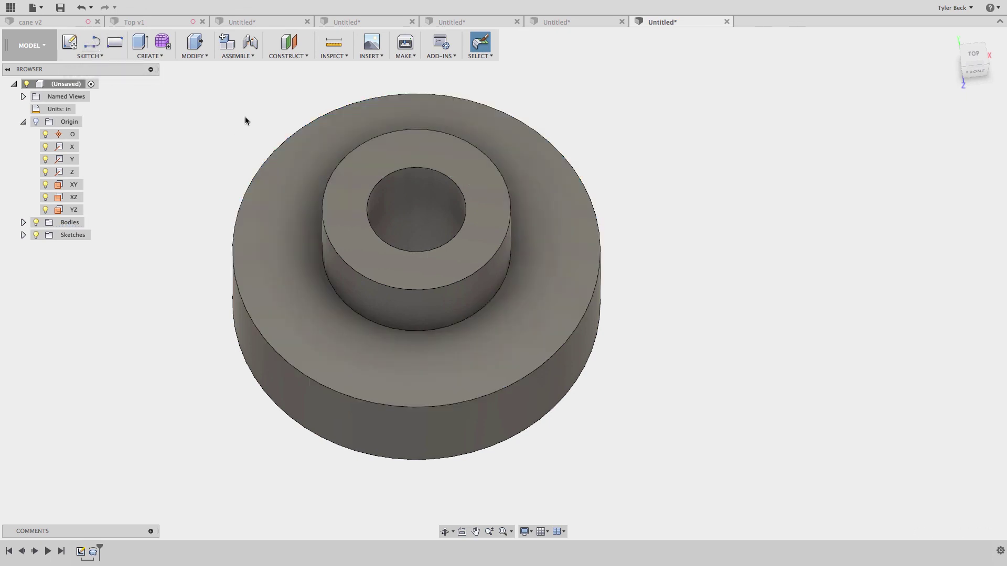
pyautogui.press('l')
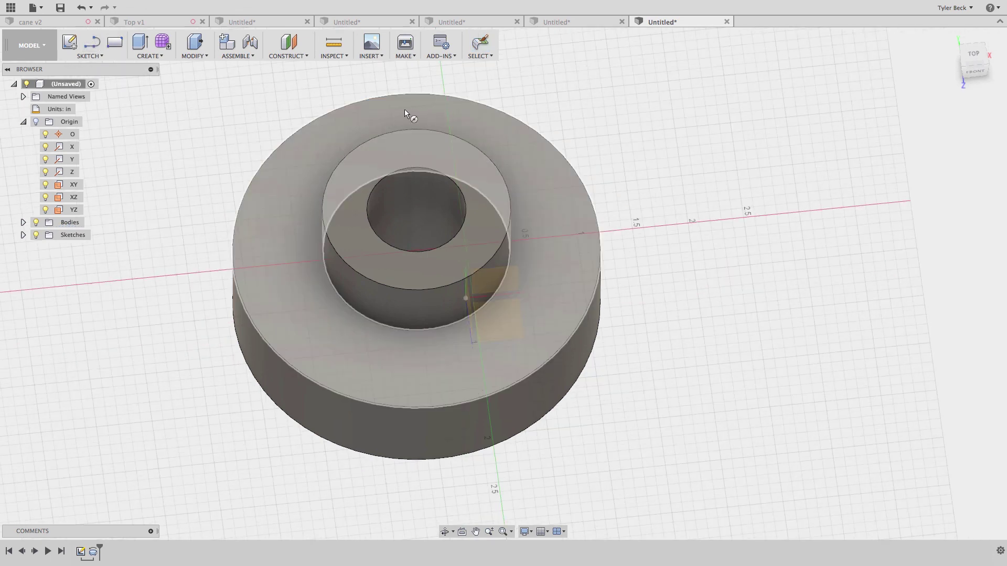
pyautogui.click(405, 111)
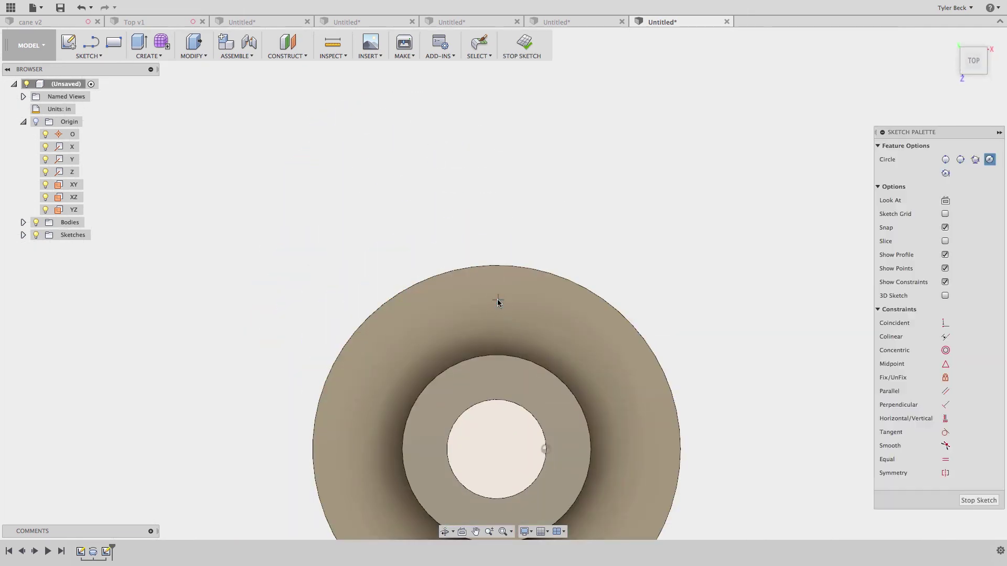
pyautogui.click(498, 300)
pyautogui.click(498, 326)
pyautogui.press('Escape')
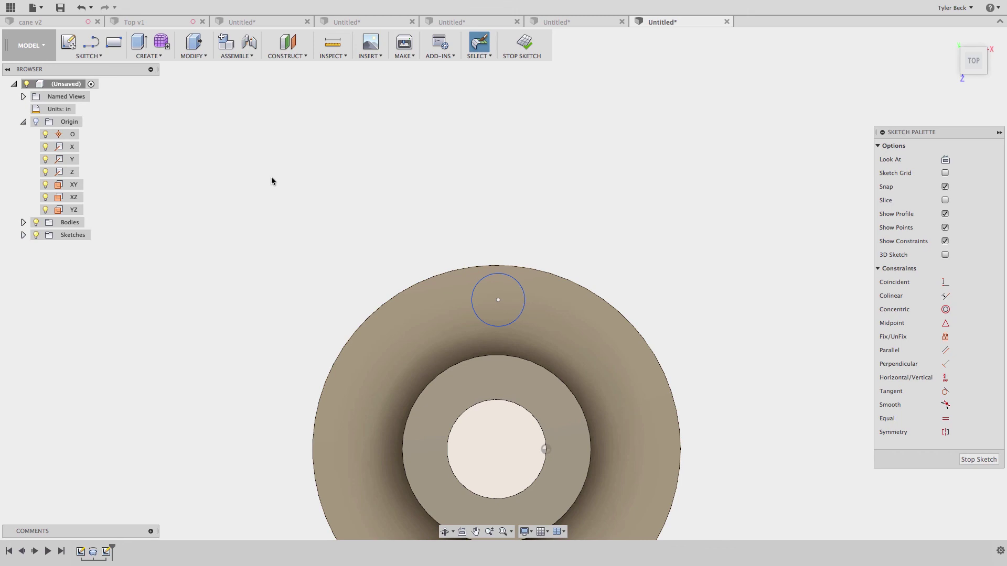
# - Extrude the small circle -4.00 in as a cut down through the flange
pyautogui.press('q')
pyautogui.click(383, 123)
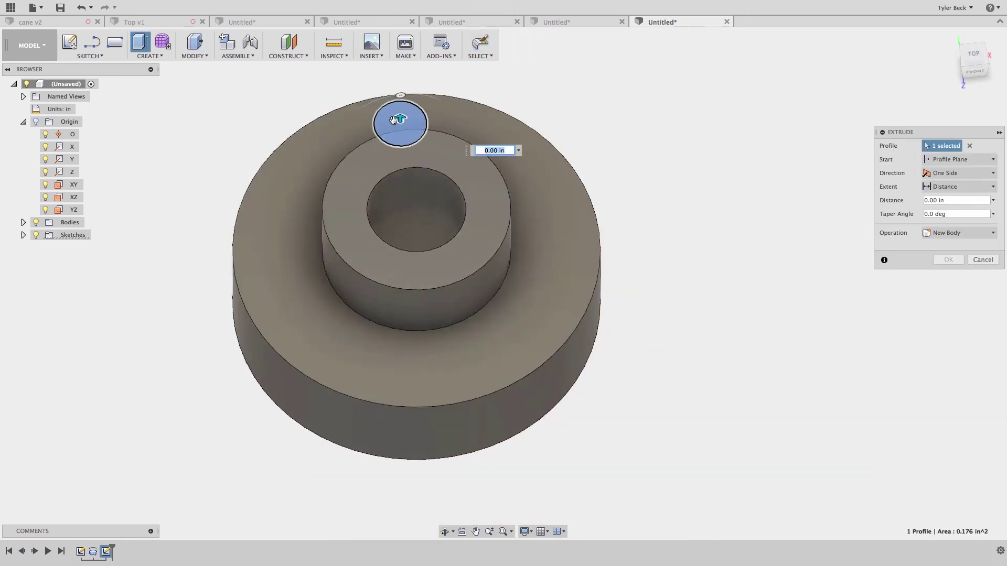
pyautogui.moveTo(397, 119); pyautogui.dragTo(411, 351)
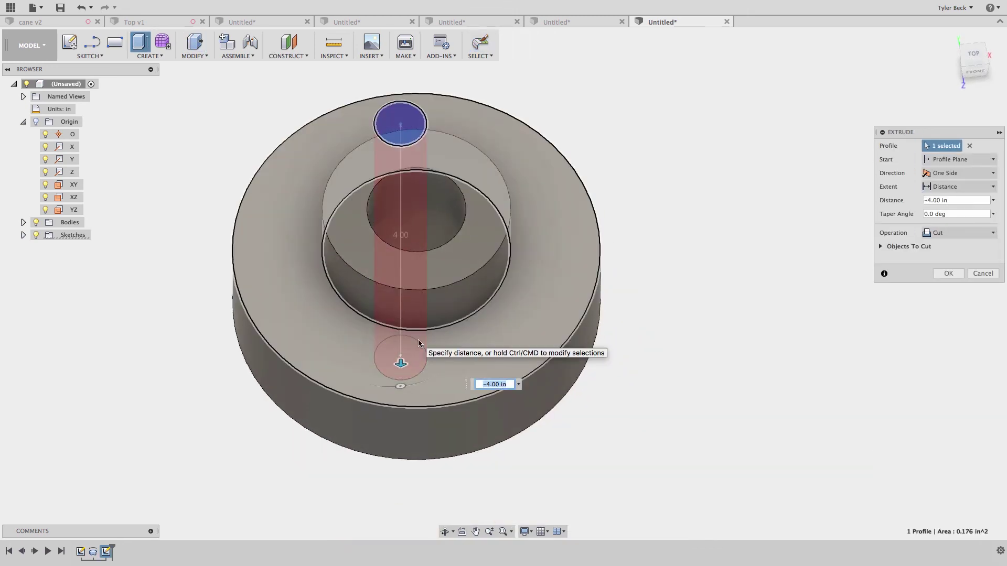